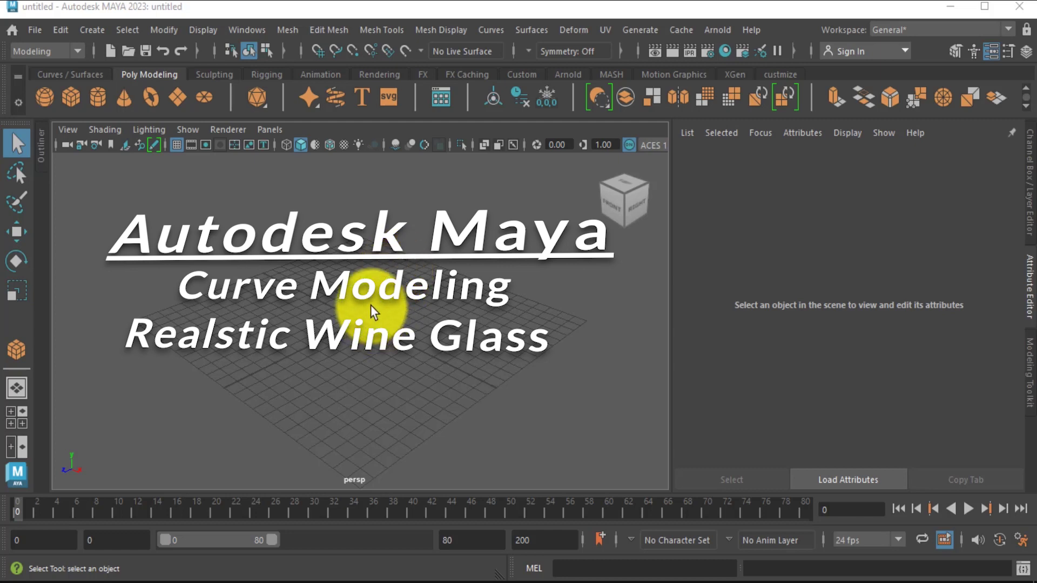
Preview the Wine Glass BluePrint image from the Maya Autodesk folder, then return to Maya.
{"action": "scroll", "coordinate": [368, 325], "scroll_direction": "up", "scroll_amount": 3}
{"action": "left_click_drag", "start_coordinate": [368, 317], "coordinate": [389, 319], "text": "alt"}
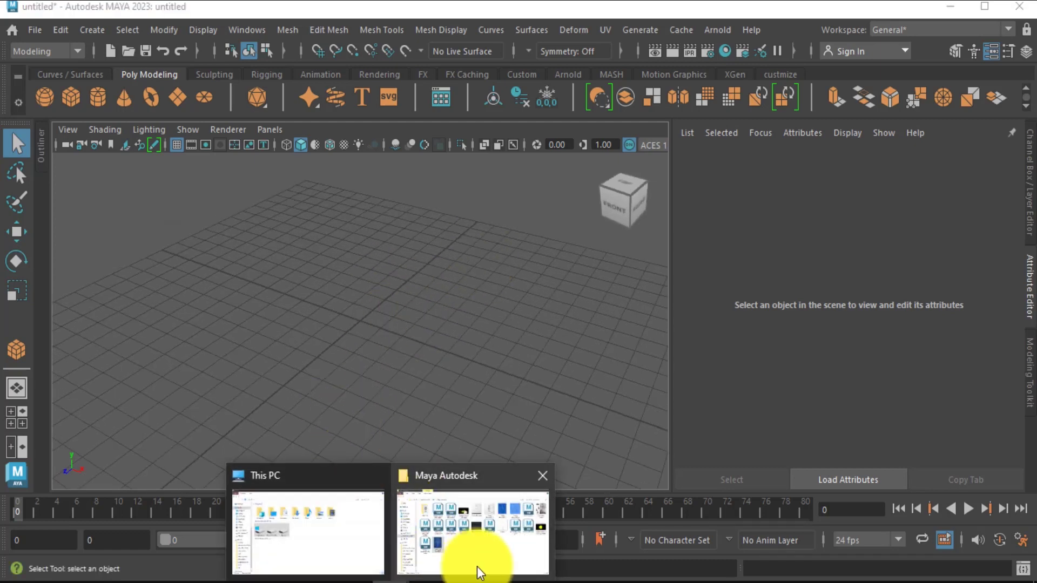
{"action": "left_click", "coordinate": [477, 567]}
{"action": "double_click", "coordinate": [277, 361]}
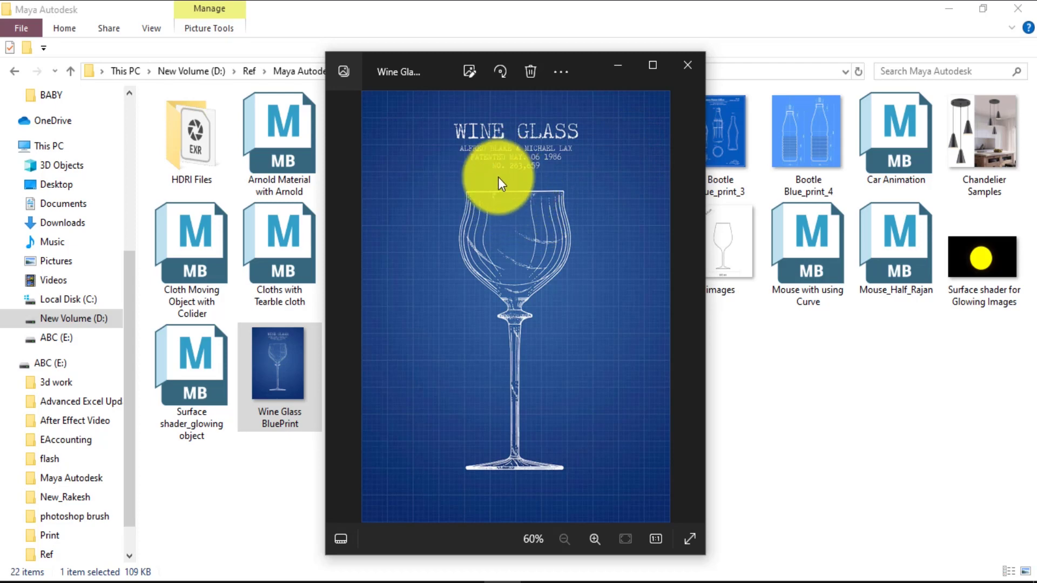
{"action": "left_click", "coordinate": [616, 65]}
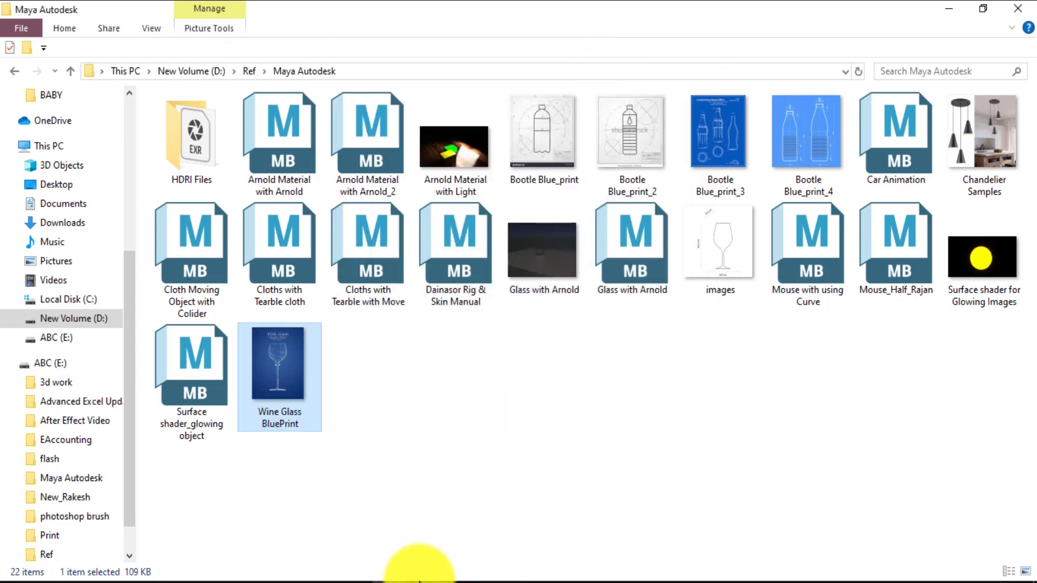
{"action": "left_click", "coordinate": [423, 579]}
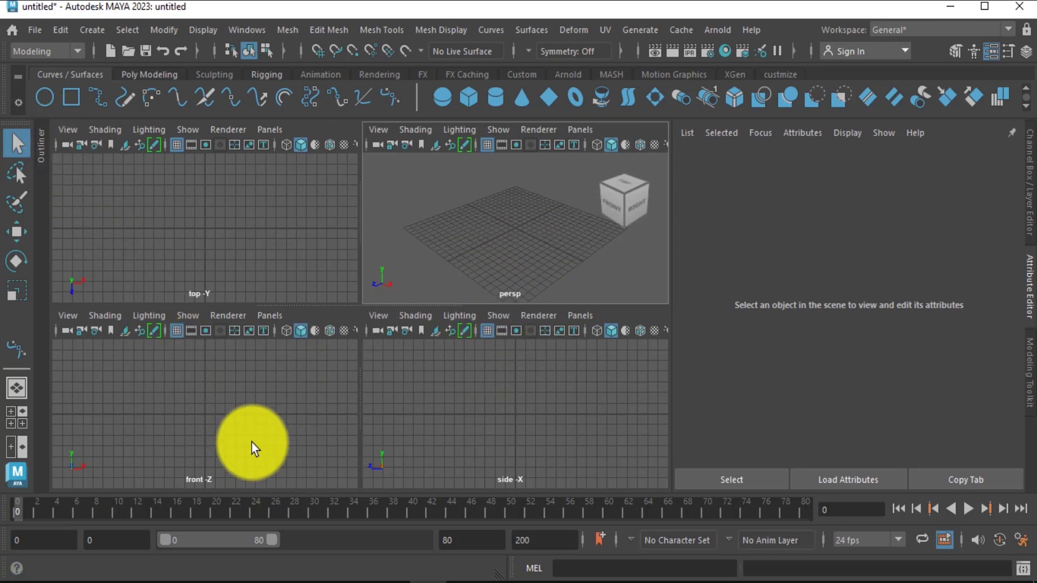
Maximise the front view and import Wine Glass BluePrint.jpg as its image plane.
{"action": "left_click", "coordinate": [219, 449]}
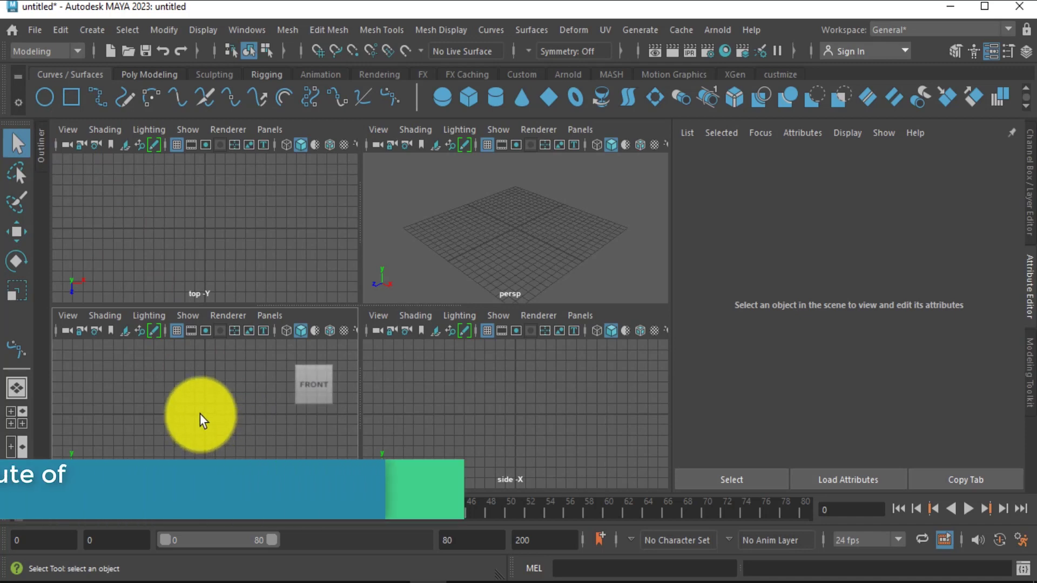
{"action": "key", "text": "space"}
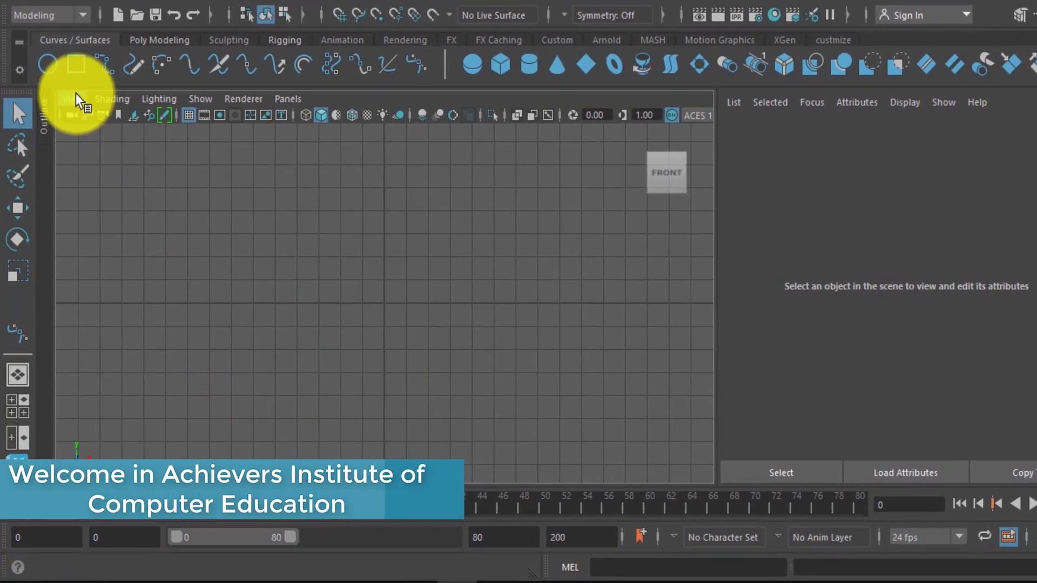
{"action": "left_click", "coordinate": [69, 132]}
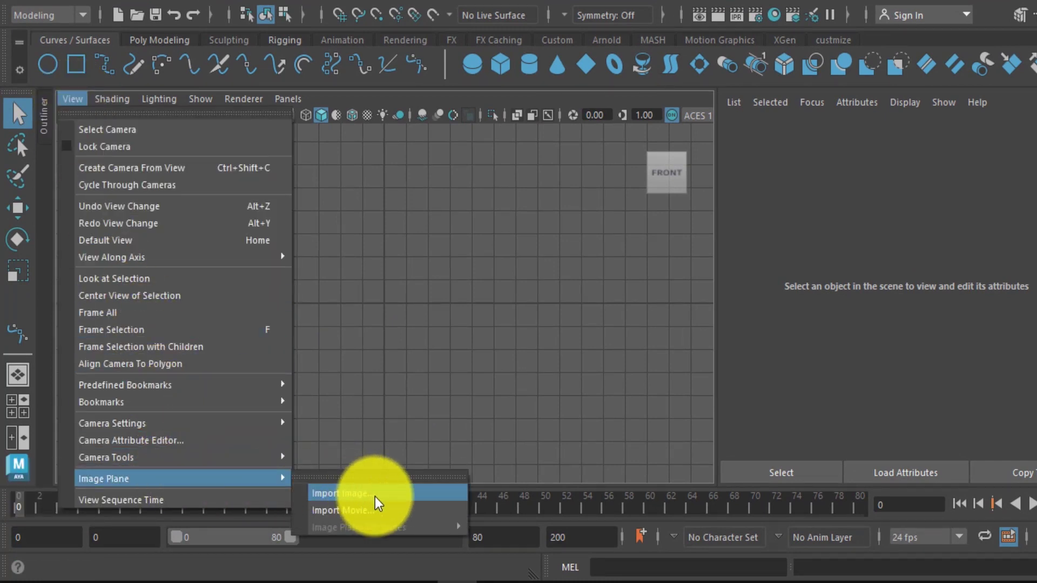
{"action": "left_click", "coordinate": [358, 496]}
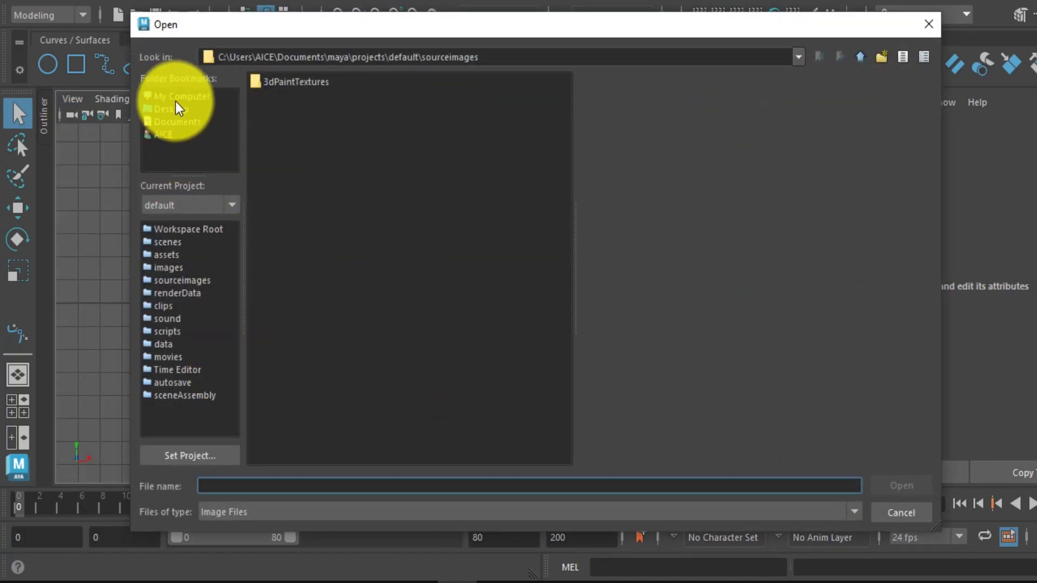
{"action": "left_click", "coordinate": [178, 97]}
{"action": "double_click", "coordinate": [324, 113]}
{"action": "left_click", "coordinate": [319, 220]}
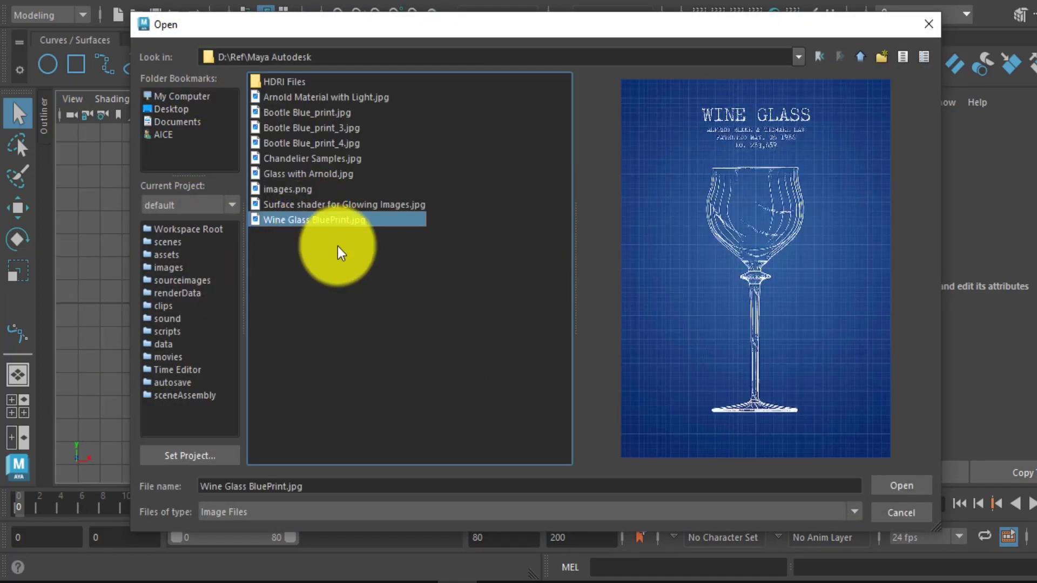
{"action": "left_click", "coordinate": [905, 495]}
{"action": "left_click", "coordinate": [424, 306]}
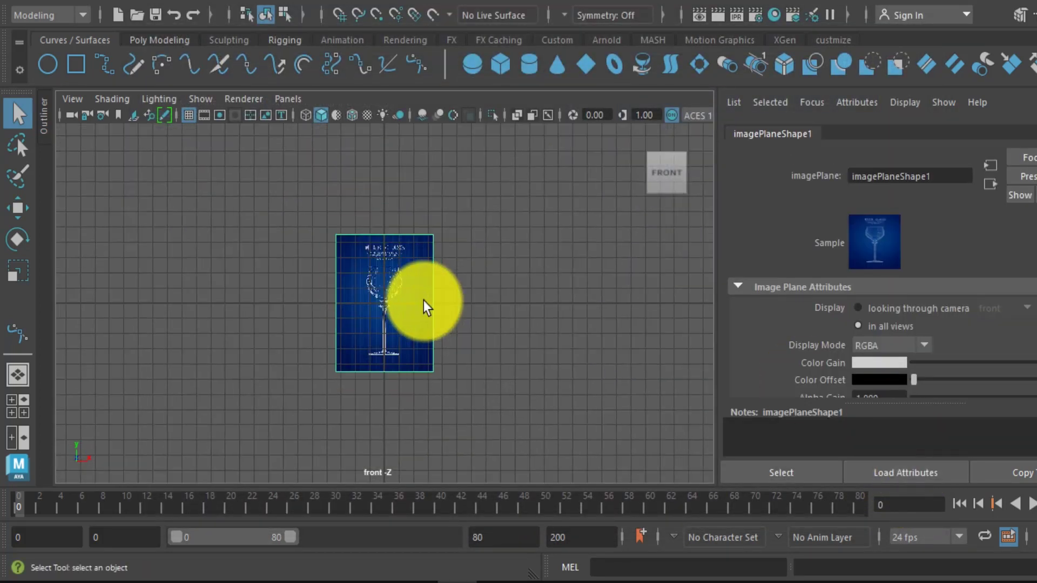
Zoom the front view so the blueprint fills the viewport, and deselect the image plane.
{"action": "scroll", "coordinate": [424, 305], "scroll_direction": "up", "scroll_amount": 3}
{"action": "scroll", "coordinate": [423, 303], "scroll_direction": "up", "scroll_amount": 2}
{"action": "scroll", "coordinate": [424, 303], "scroll_direction": "up", "scroll_amount": 1}
{"action": "scroll", "coordinate": [422, 314], "scroll_direction": "down", "scroll_amount": 4}
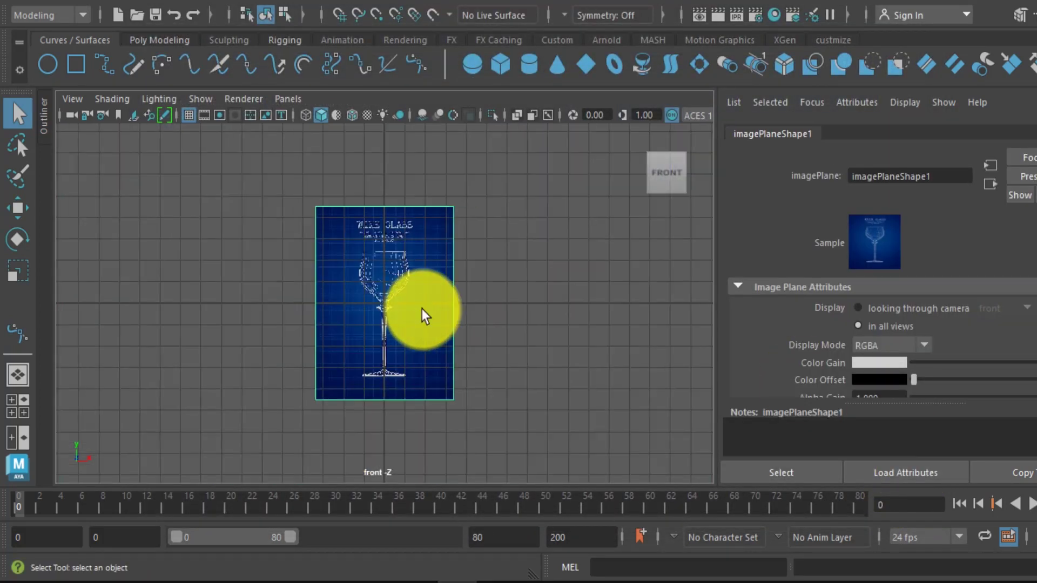
{"action": "scroll", "coordinate": [422, 311], "scroll_direction": "down", "scroll_amount": 2}
{"action": "scroll", "coordinate": [410, 314], "scroll_direction": "up", "scroll_amount": 2}
{"action": "scroll", "coordinate": [402, 303], "scroll_direction": "up", "scroll_amount": 2}
{"action": "scroll", "coordinate": [397, 292], "scroll_direction": "up", "scroll_amount": 1}
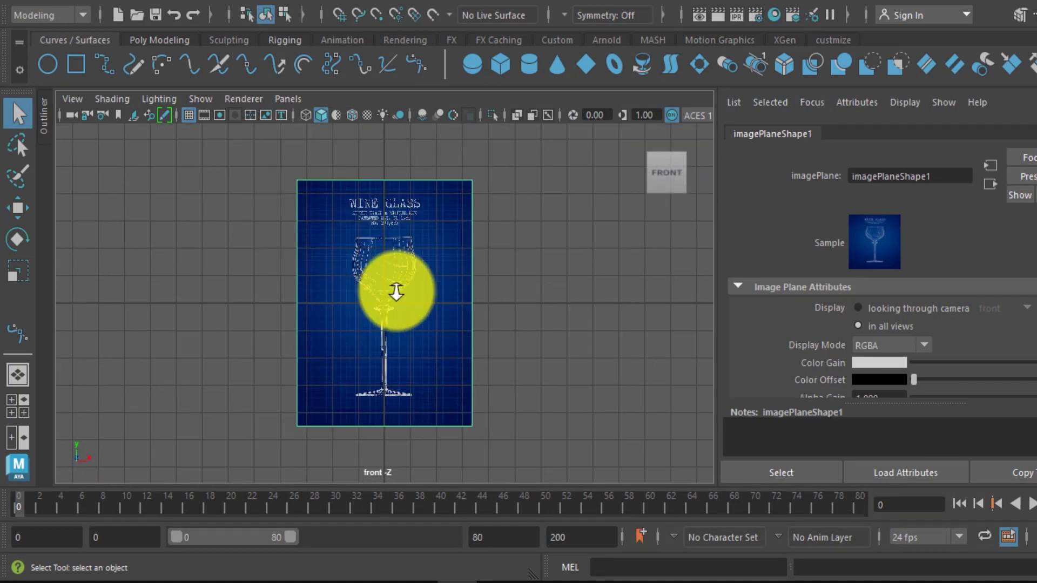
{"action": "scroll", "coordinate": [396, 291], "scroll_direction": "up", "scroll_amount": 1}
{"action": "scroll", "coordinate": [397, 290], "scroll_direction": "up", "scroll_amount": 2}
{"action": "scroll", "coordinate": [396, 289], "scroll_direction": "down", "scroll_amount": 3}
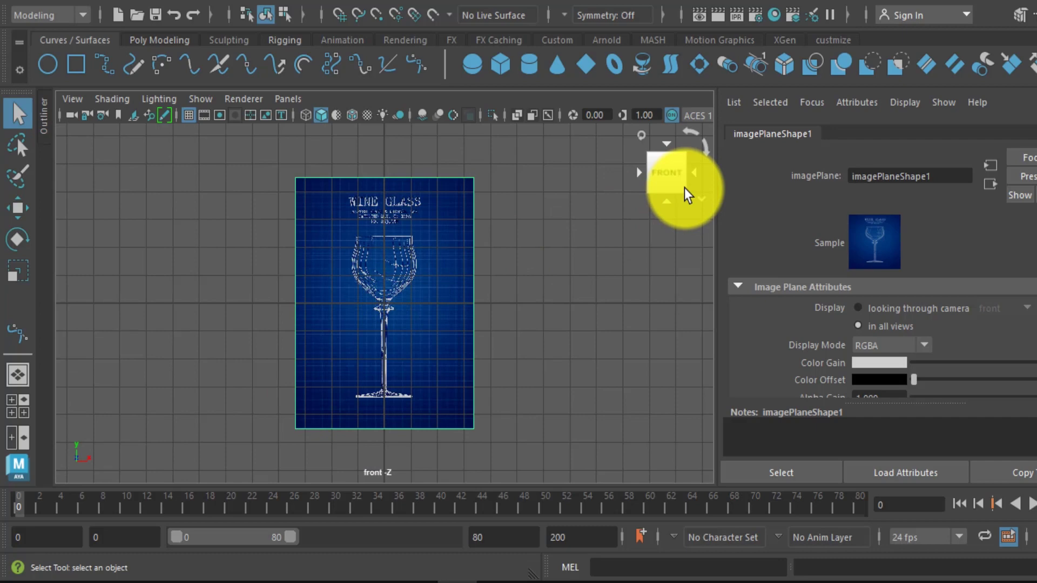
{"action": "left_click", "coordinate": [531, 302]}
{"action": "scroll", "coordinate": [381, 273], "scroll_direction": "up", "scroll_amount": 1}
{"action": "scroll", "coordinate": [378, 270], "scroll_direction": "up", "scroll_amount": 2}
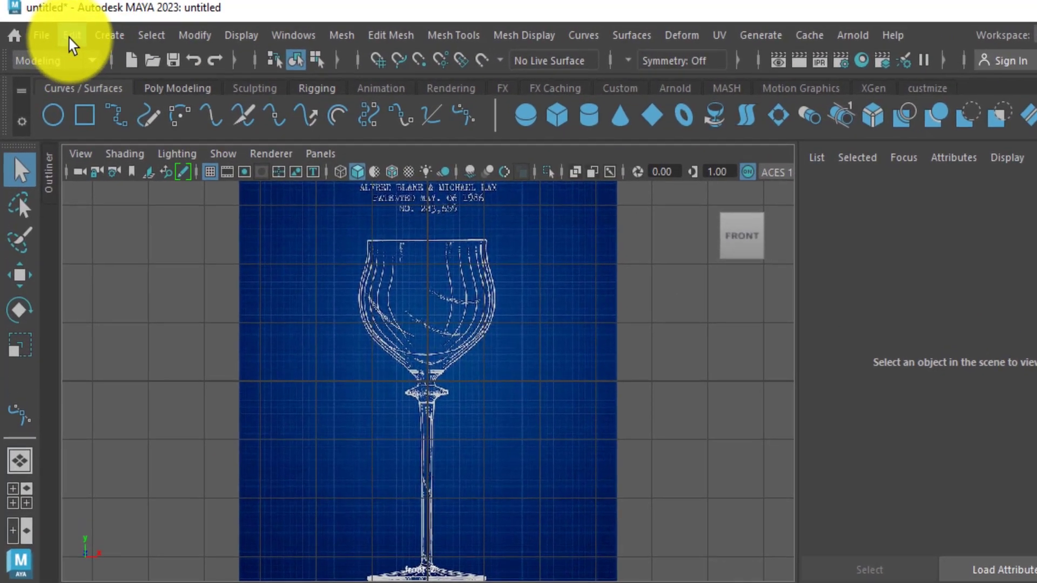
Start a Bezier curve with its first anchors at the glass rim, recentring the view.
{"action": "left_click", "coordinate": [106, 36]}
{"action": "mouse_move", "coordinate": [148, 182]}
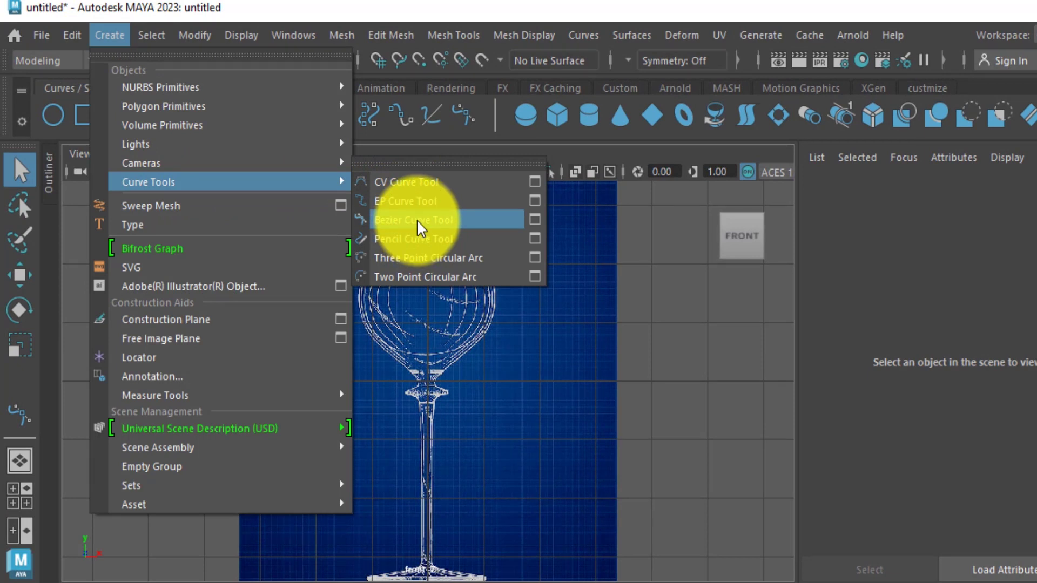
{"action": "left_click", "coordinate": [420, 222]}
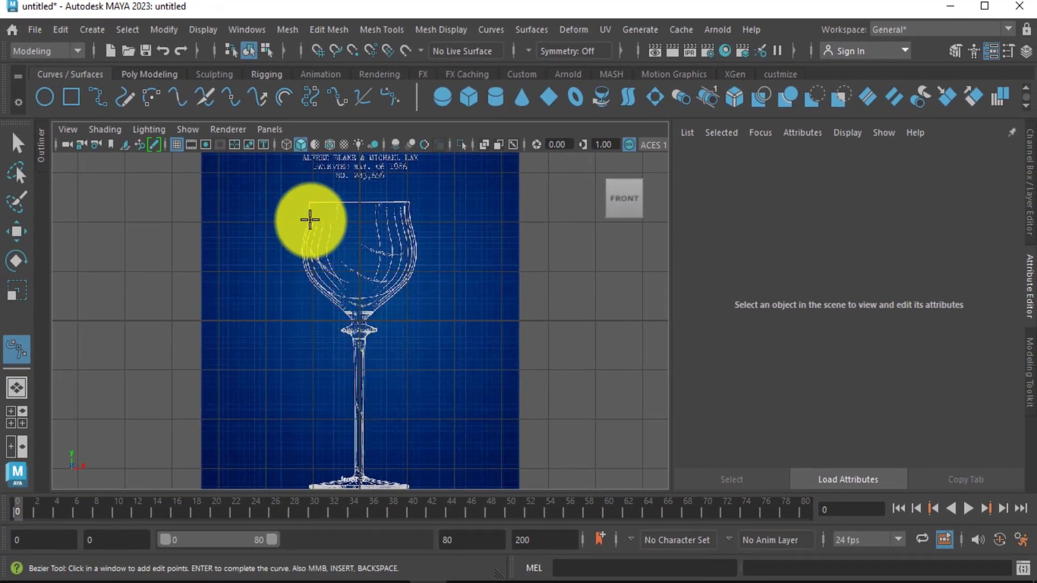
{"action": "left_click", "coordinate": [315, 203]}
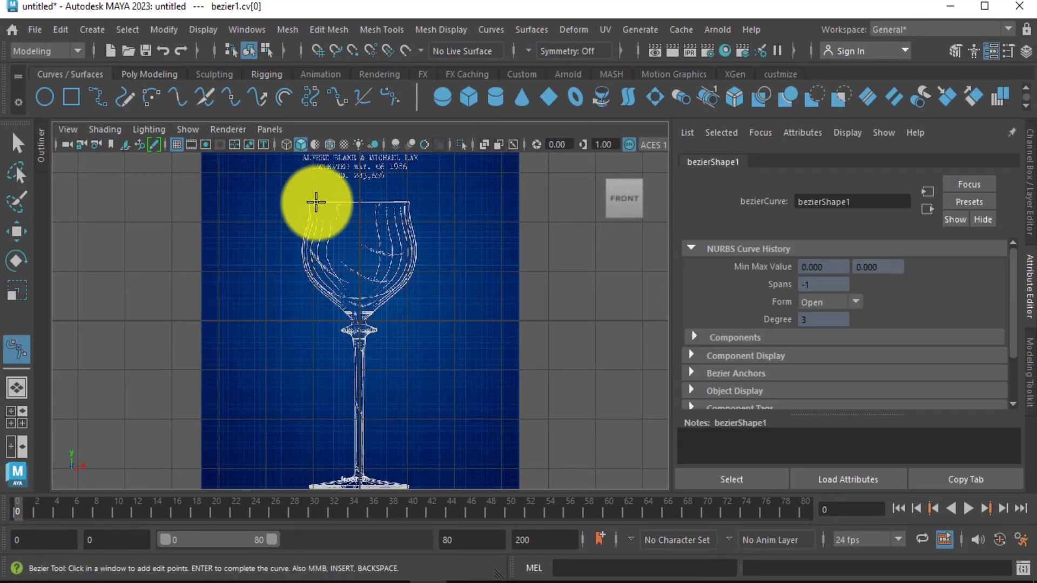
{"action": "left_click", "coordinate": [307, 221]}
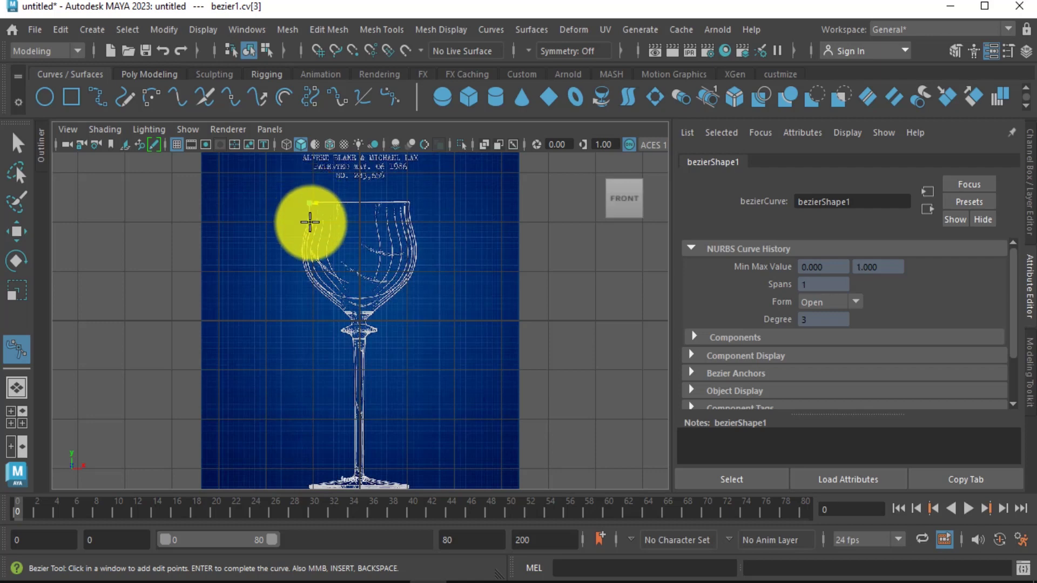
{"action": "scroll", "coordinate": [308, 222], "scroll_direction": "up", "scroll_amount": 2}
{"action": "key", "text": "space"}
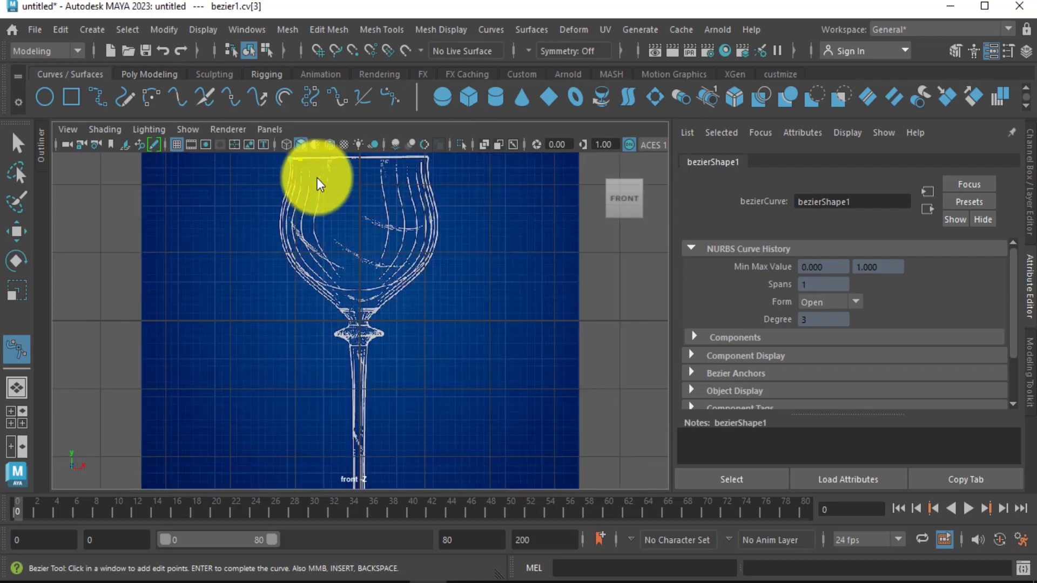
{"action": "middle_click_drag", "start_coordinate": [331, 199], "coordinate": [342, 256], "text": "alt"}
{"action": "scroll", "coordinate": [307, 231], "scroll_direction": "down", "scroll_amount": 1}
{"action": "scroll", "coordinate": [308, 231], "scroll_direction": "up", "scroll_amount": 3}
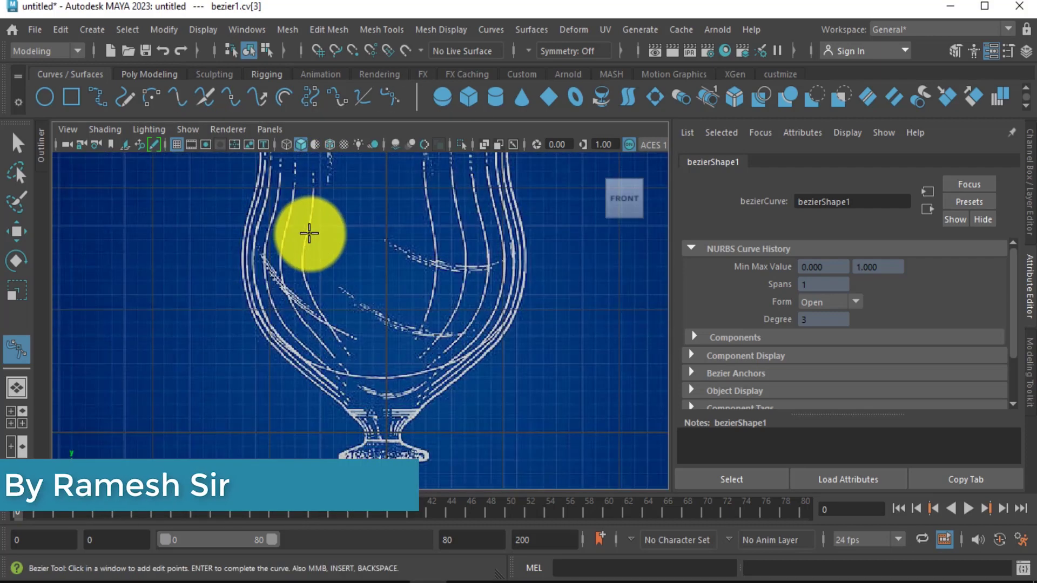
{"action": "mouse_move", "coordinate": [352, 204]}
{"action": "middle_mouse_down", "text": "alt"}
{"action": "mouse_move", "coordinate": [378, 307]}
{"action": "mouse_move", "coordinate": [372, 296]}
{"action": "middle_mouse_up", "text": "alt"}
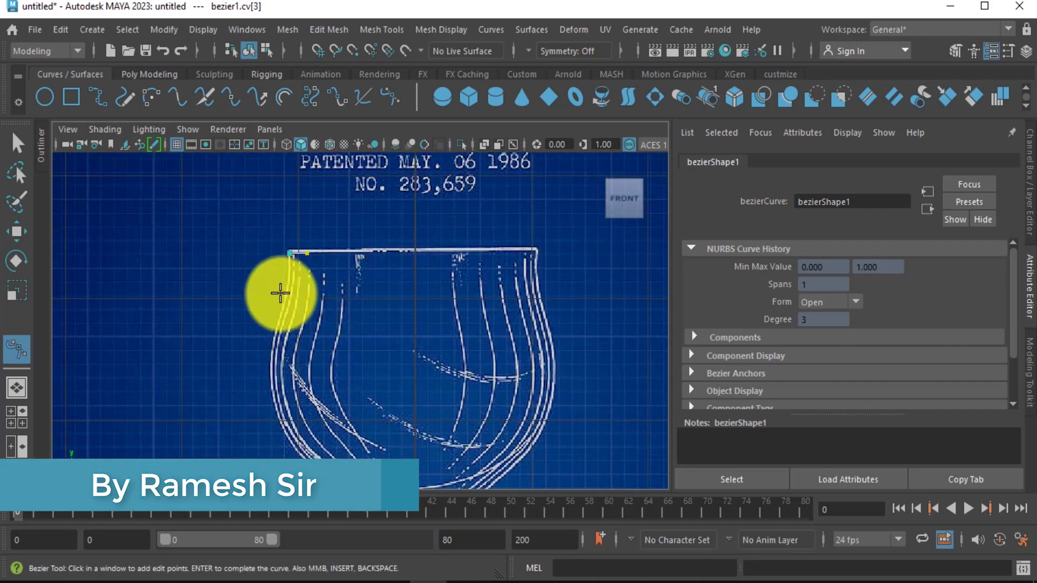
Add curved anchors down the left edge of the blueprint's bowl.
{"action": "left_click", "coordinate": [274, 321]}
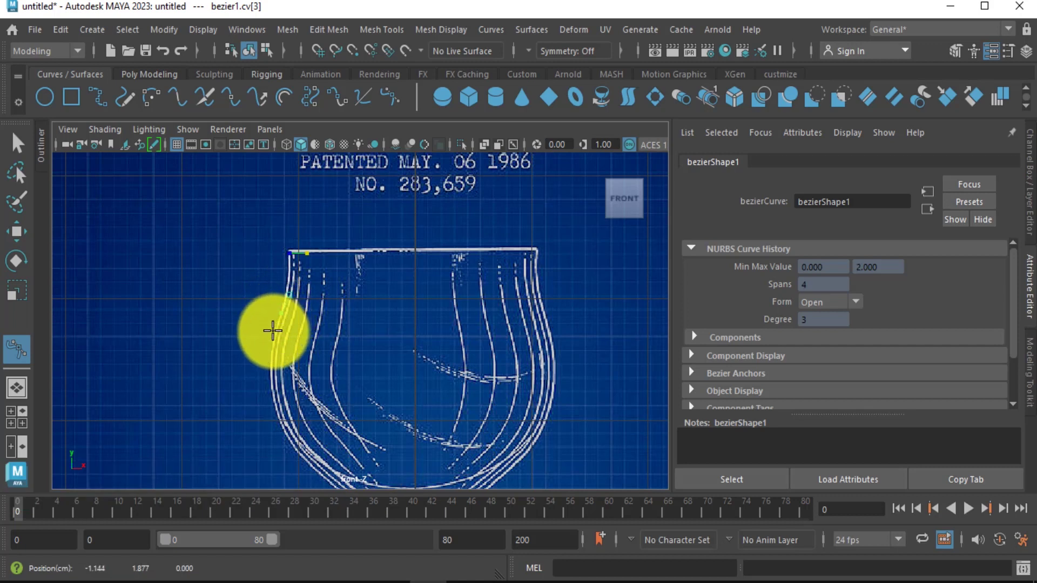
{"action": "left_click", "coordinate": [279, 416]}
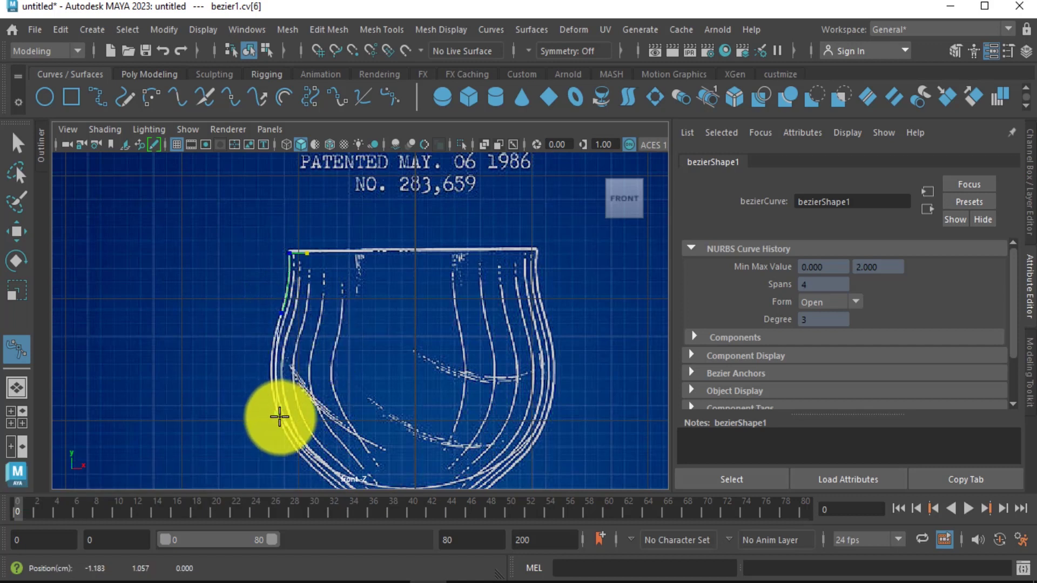
{"action": "left_click_drag", "start_coordinate": [279, 416], "coordinate": [289, 440]}
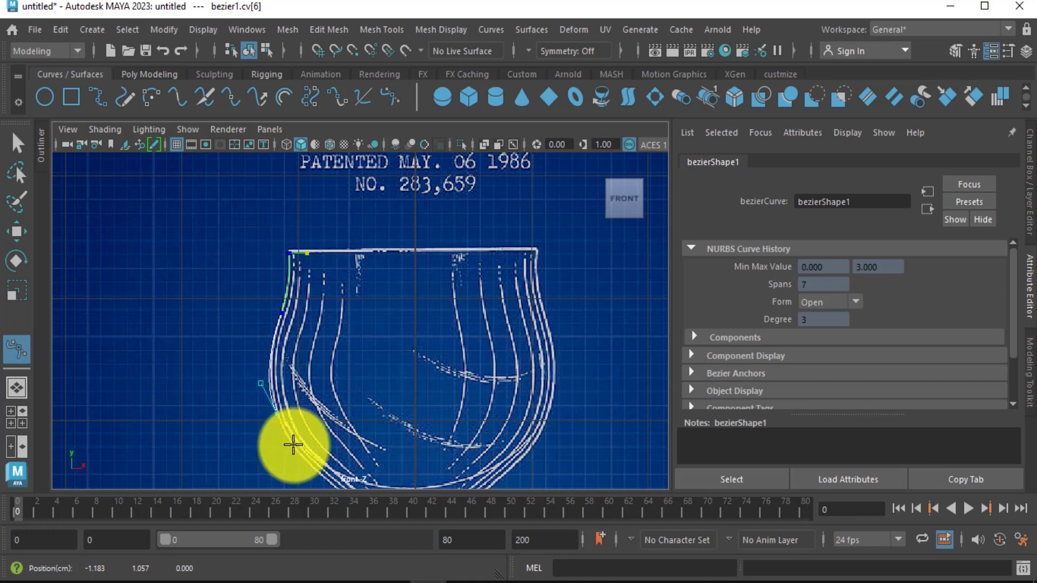
{"action": "left_click", "coordinate": [293, 445]}
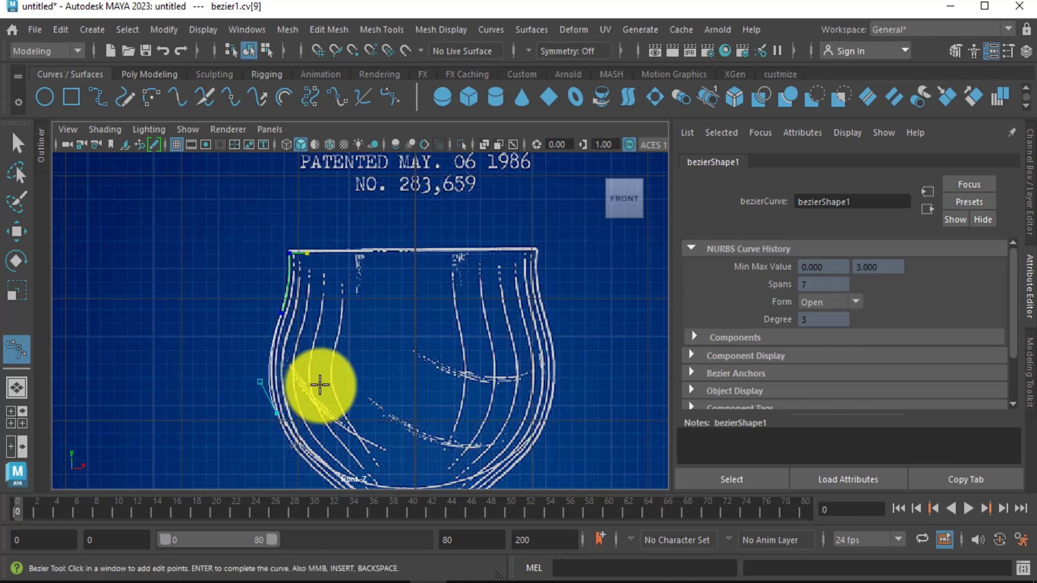
{"action": "mouse_move", "coordinate": [317, 383]}
{"action": "middle_mouse_down", "text": "alt"}
{"action": "mouse_move", "coordinate": [317, 265]}
{"action": "mouse_move", "coordinate": [301, 216]}
{"action": "middle_mouse_up", "text": "alt"}
{"action": "scroll", "coordinate": [310, 280], "scroll_direction": "down", "scroll_amount": 2}
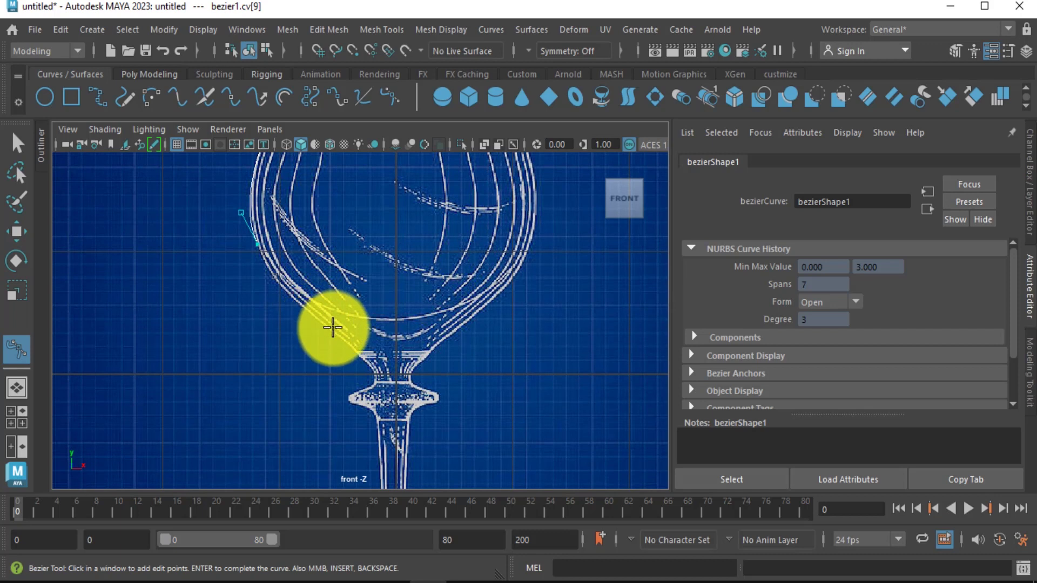
Place Bezier anchors from the lower bowl, around the knob's edges, to the top of the stem.
{"action": "left_click_drag", "start_coordinate": [331, 331], "coordinate": [357, 350]}
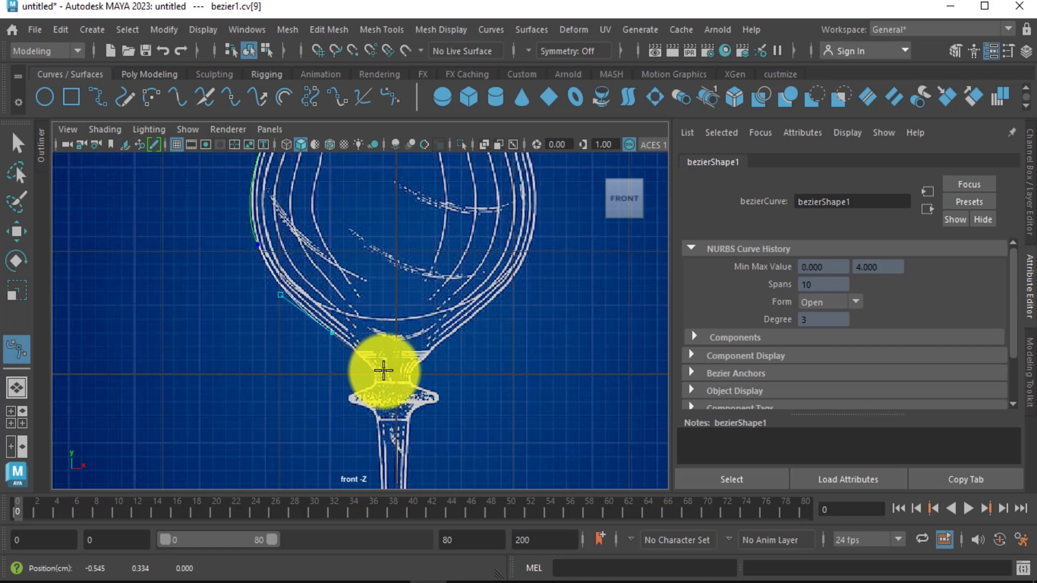
{"action": "left_click_drag", "start_coordinate": [383, 370], "coordinate": [383, 377]}
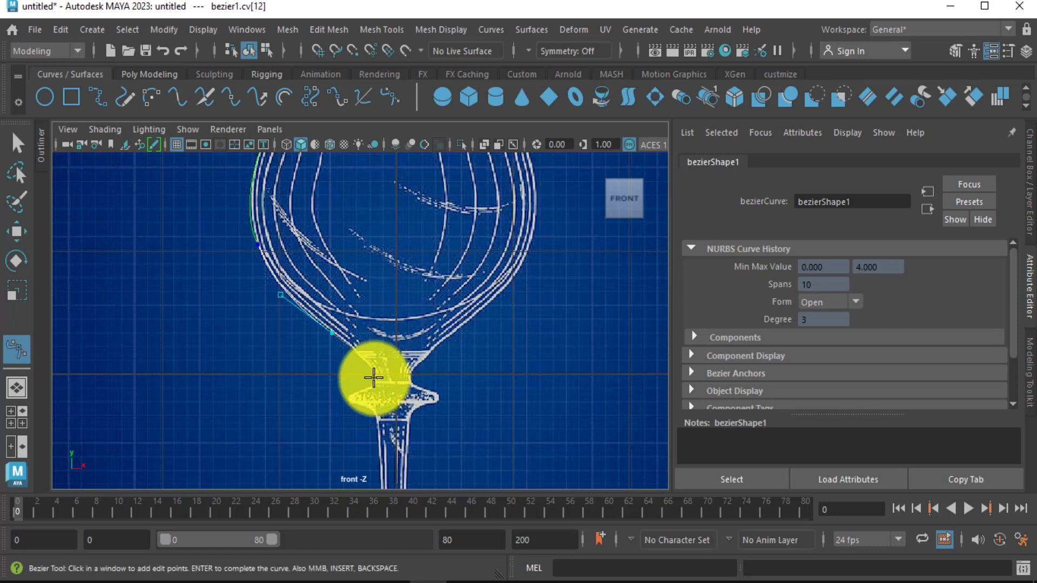
{"action": "left_click", "coordinate": [375, 374]}
{"action": "left_click", "coordinate": [374, 388]}
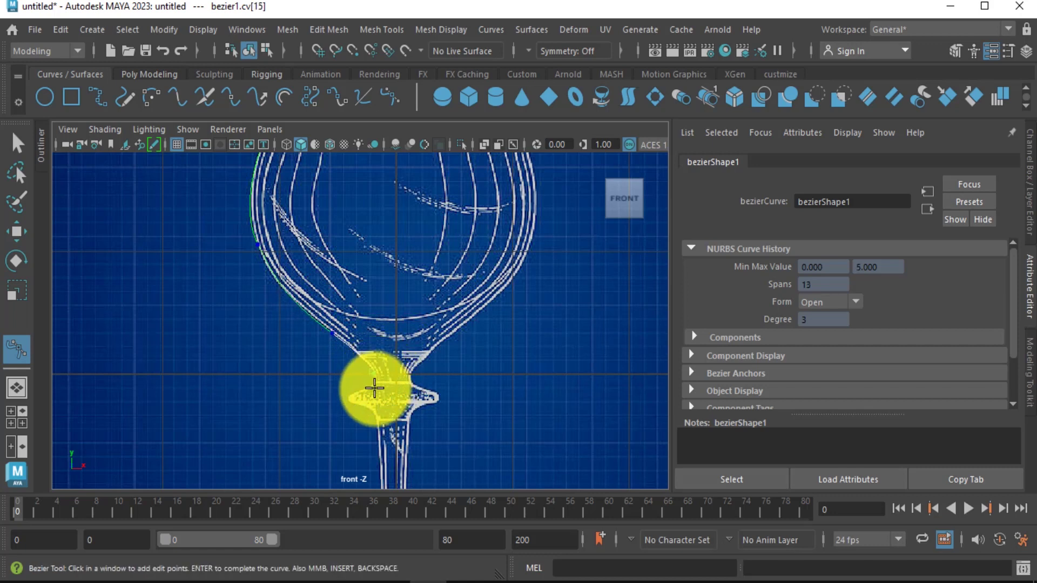
{"action": "left_click_drag", "start_coordinate": [372, 387], "coordinate": [367, 391]}
{"action": "left_click", "coordinate": [352, 403]}
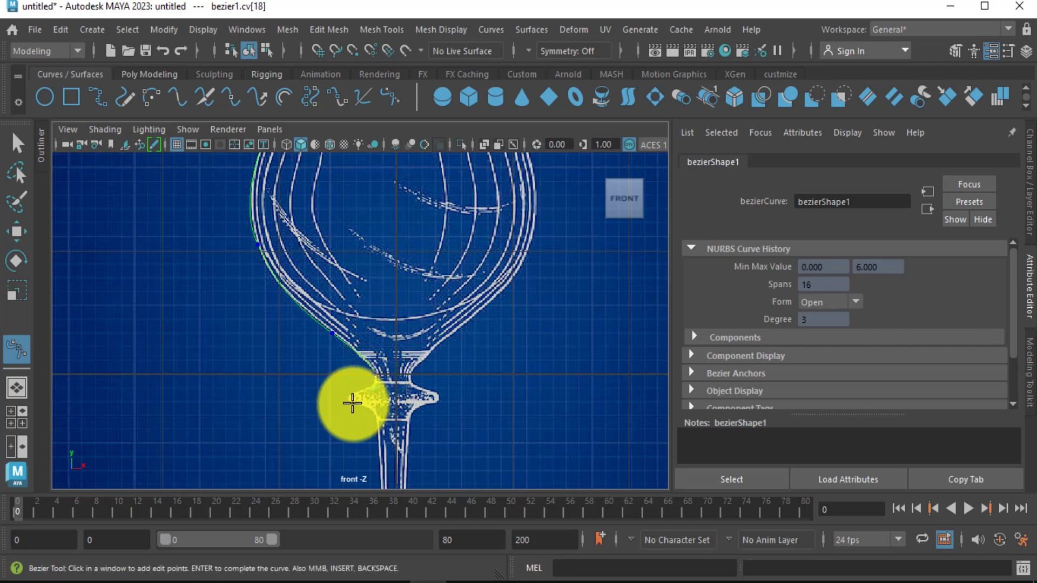
{"action": "left_click_drag", "start_coordinate": [348, 404], "coordinate": [359, 412]}
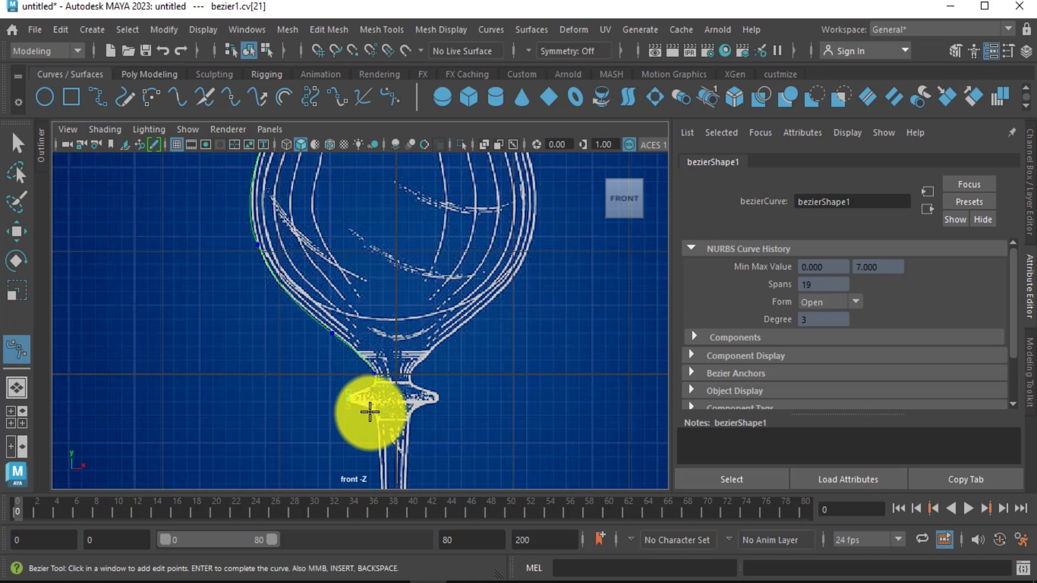
{"action": "left_click", "coordinate": [369, 407]}
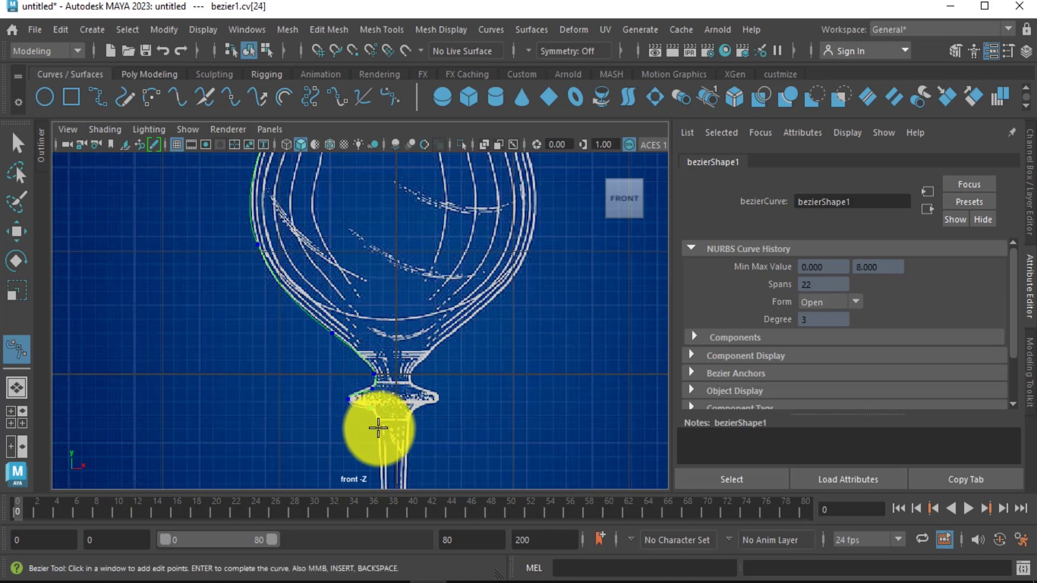
{"action": "left_click_drag", "start_coordinate": [377, 434], "coordinate": [380, 454]}
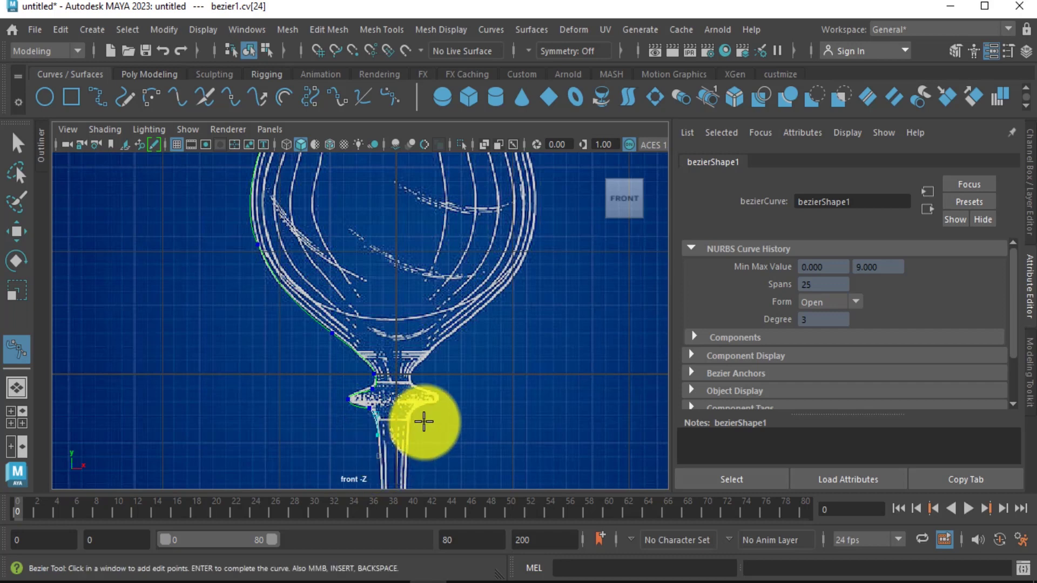
{"action": "middle_click_drag", "start_coordinate": [423, 419], "coordinate": [418, 249], "text": "alt"}
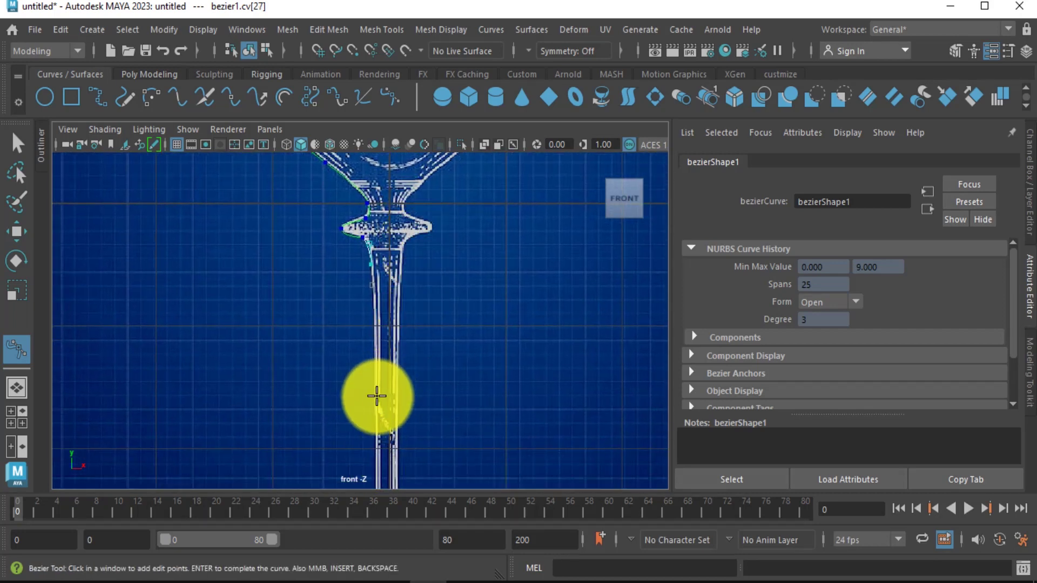
Extend the curve down the stem and along the top of the base to its left end.
{"action": "mouse_move", "coordinate": [379, 406]}
{"action": "middle_mouse_down", "text": "alt"}
{"action": "mouse_move", "coordinate": [409, 361]}
{"action": "mouse_move", "coordinate": [409, 248]}
{"action": "mouse_move", "coordinate": [409, 263]}
{"action": "middle_mouse_up", "text": "alt"}
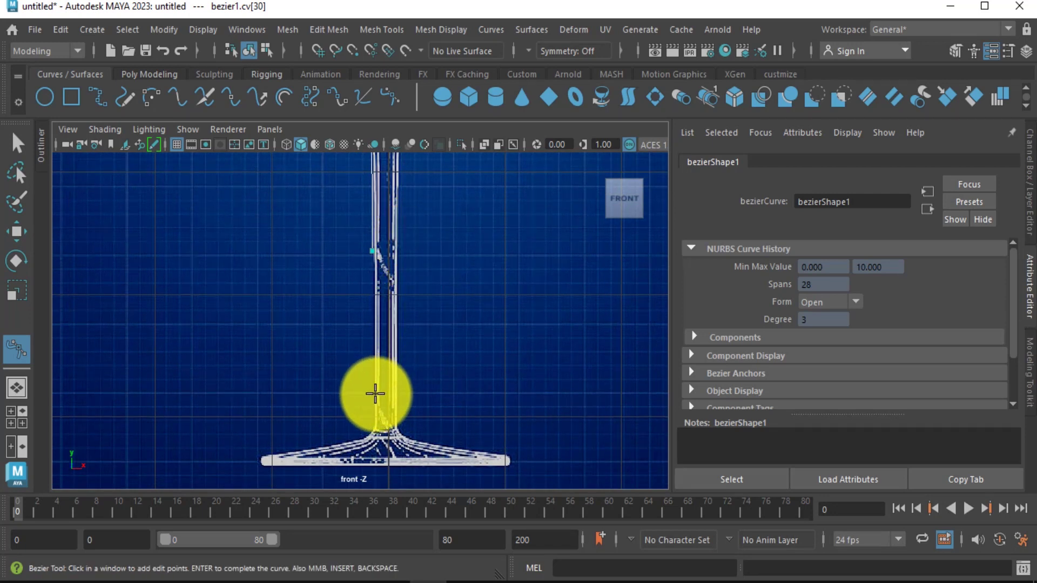
{"action": "left_click_drag", "start_coordinate": [374, 396], "coordinate": [376, 429]}
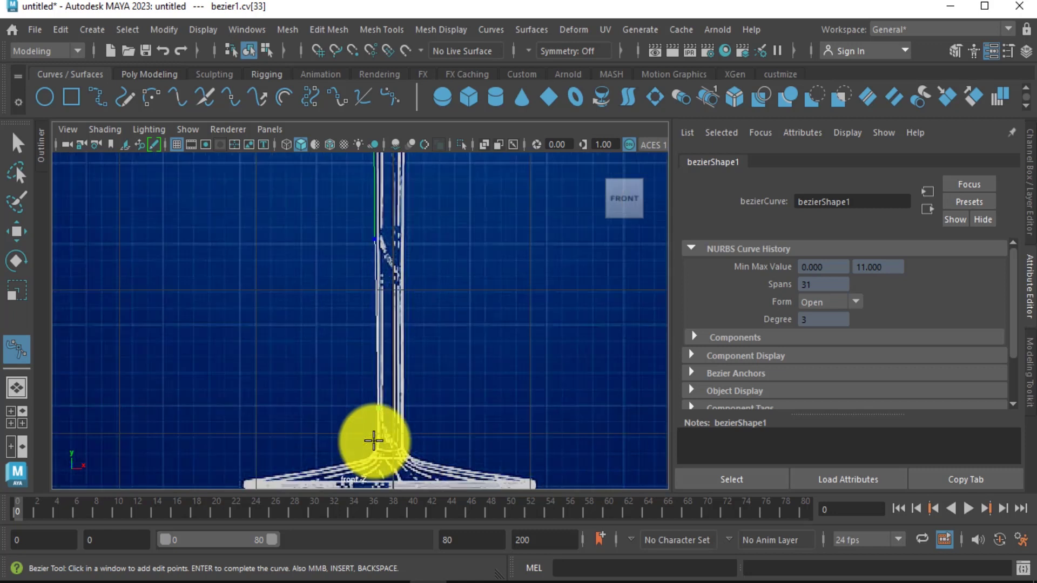
{"action": "middle_click_drag", "start_coordinate": [388, 393], "coordinate": [388, 317], "text": "alt"}
{"action": "scroll", "coordinate": [397, 358], "scroll_direction": "up", "scroll_amount": 1}
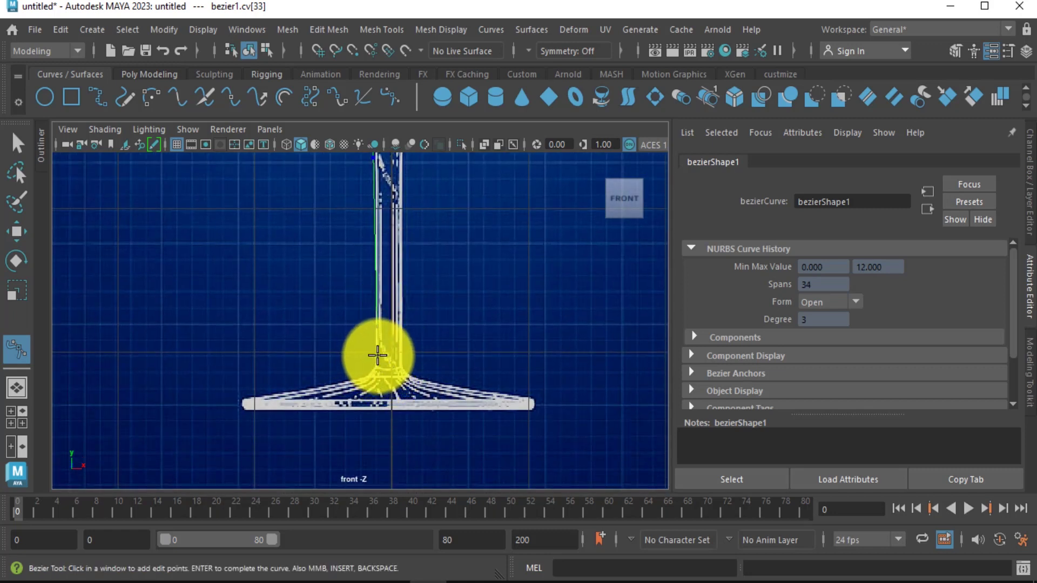
{"action": "mouse_move", "coordinate": [377, 355]}
{"action": "left_mouse_down"}
{"action": "mouse_move", "coordinate": [363, 379]}
{"action": "mouse_move", "coordinate": [340, 382]}
{"action": "left_mouse_up"}
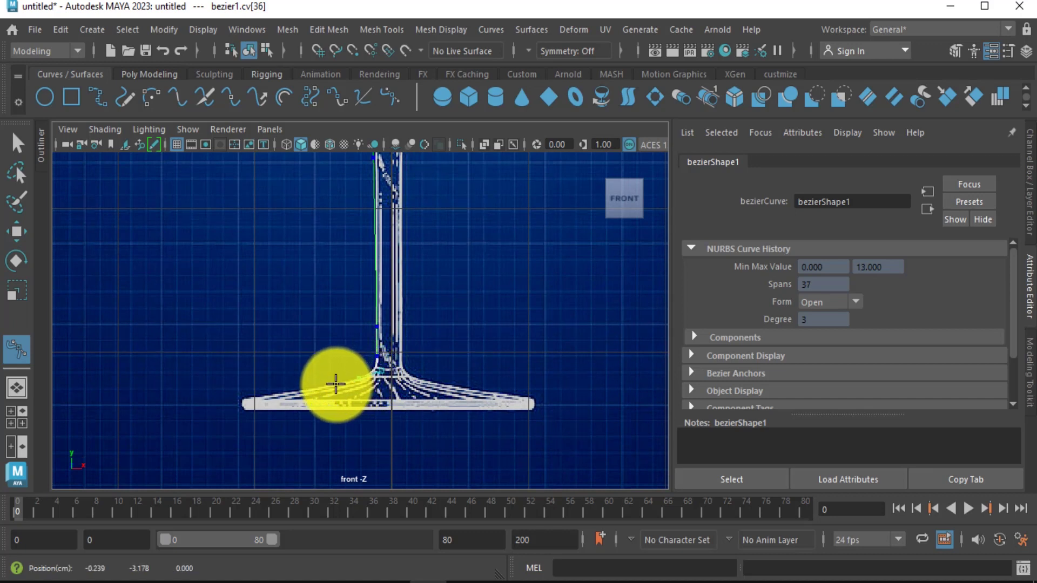
{"action": "left_click_drag", "start_coordinate": [273, 400], "coordinate": [247, 398]}
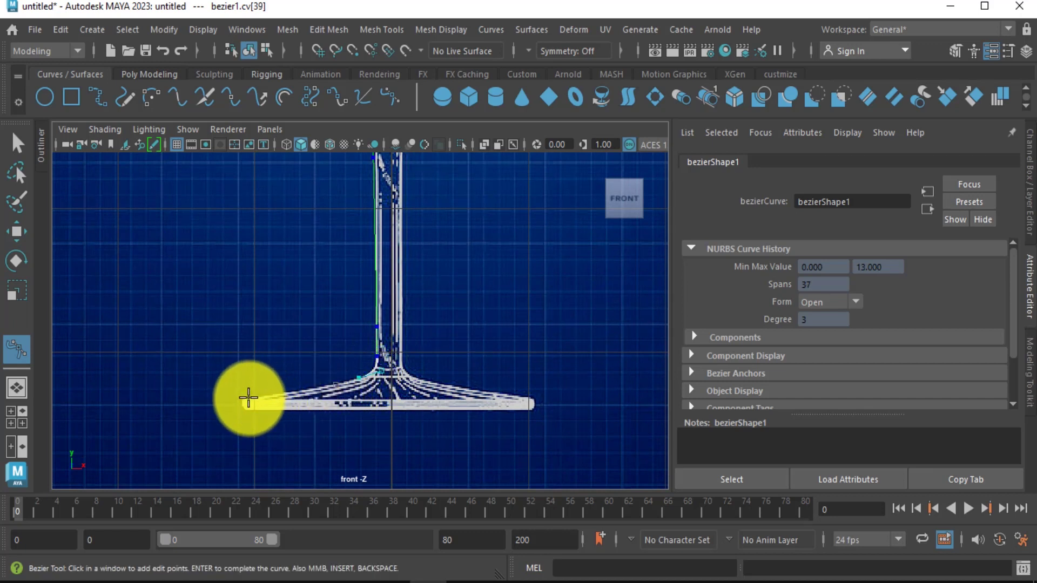
{"action": "left_click", "coordinate": [248, 398]}
Round the base's left tip, redoing a misshapen anchor, add an underside anchor, and finish the curve.
{"action": "middle_click_drag", "start_coordinate": [342, 382], "coordinate": [366, 297], "text": "alt"}
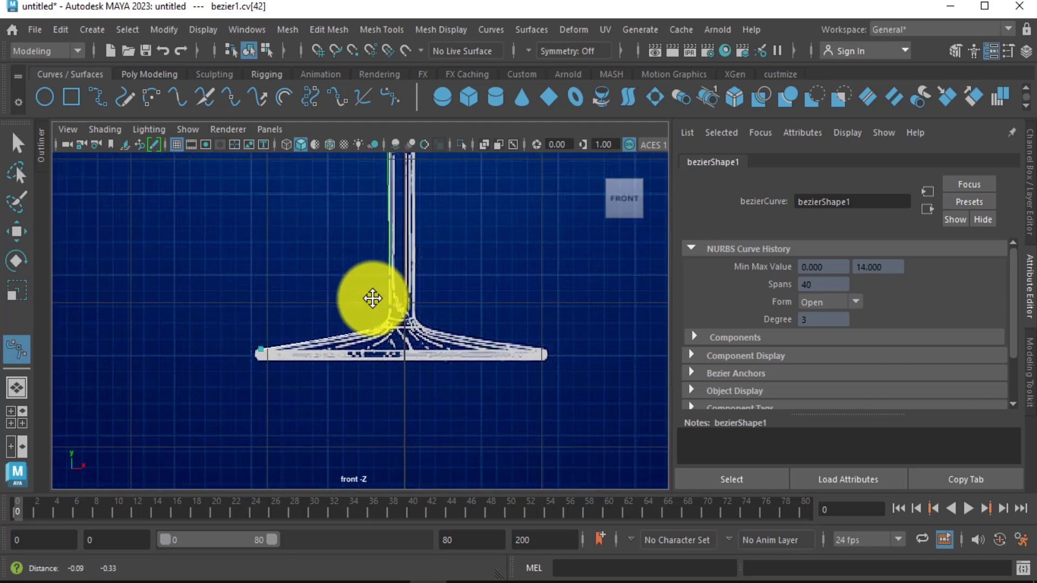
{"action": "scroll", "coordinate": [277, 338], "scroll_direction": "up", "scroll_amount": 1}
{"action": "scroll", "coordinate": [276, 341], "scroll_direction": "up", "scroll_amount": 1}
{"action": "scroll", "coordinate": [276, 340], "scroll_direction": "up", "scroll_amount": 1}
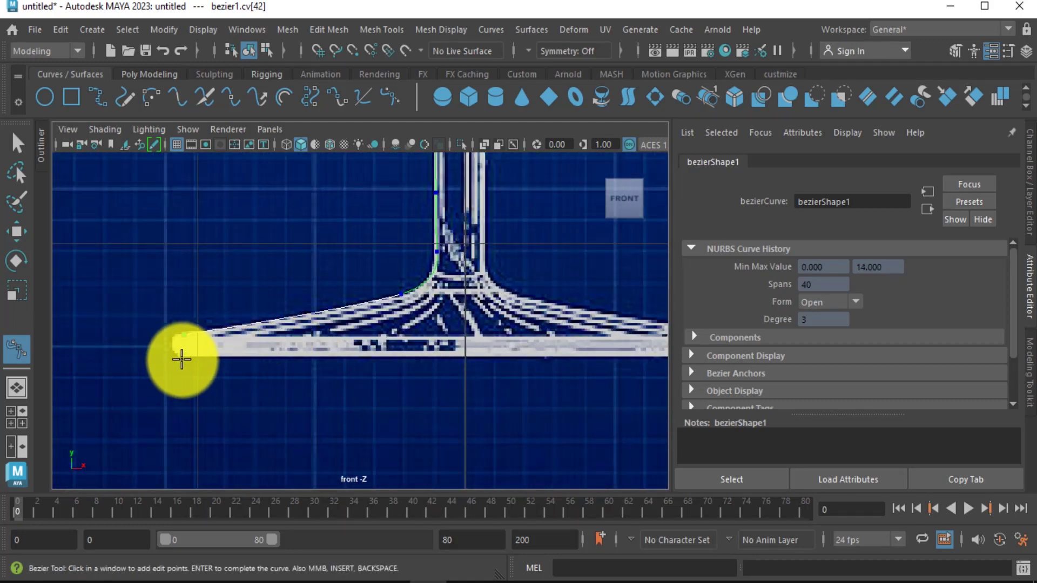
{"action": "left_click_drag", "start_coordinate": [180, 357], "coordinate": [205, 374]}
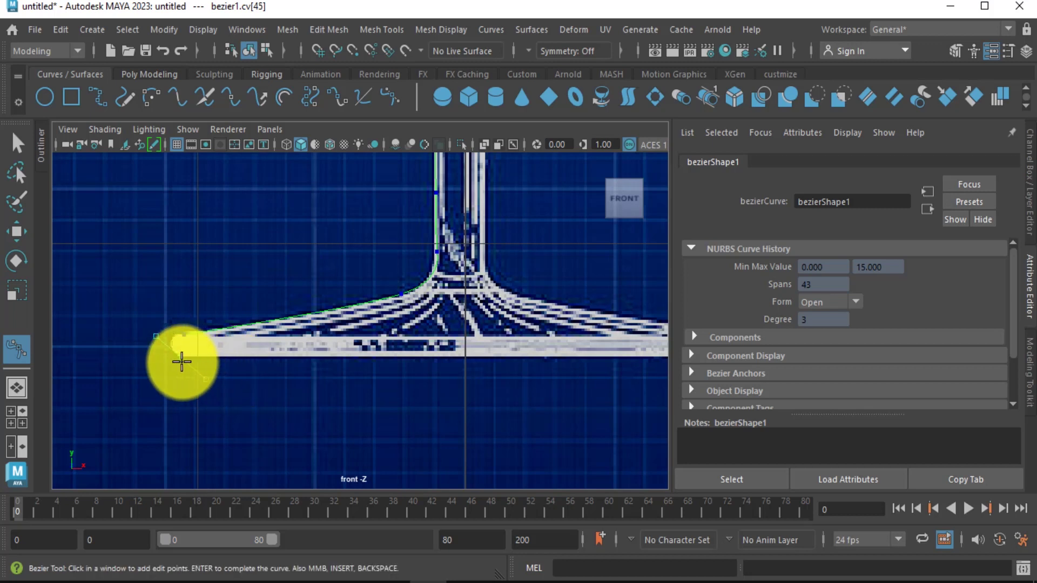
{"action": "mouse_move", "coordinate": [181, 362]}
{"action": "left_mouse_down"}
{"action": "mouse_move", "coordinate": [206, 377]}
{"action": "mouse_move", "coordinate": [201, 364]}
{"action": "left_mouse_up"}
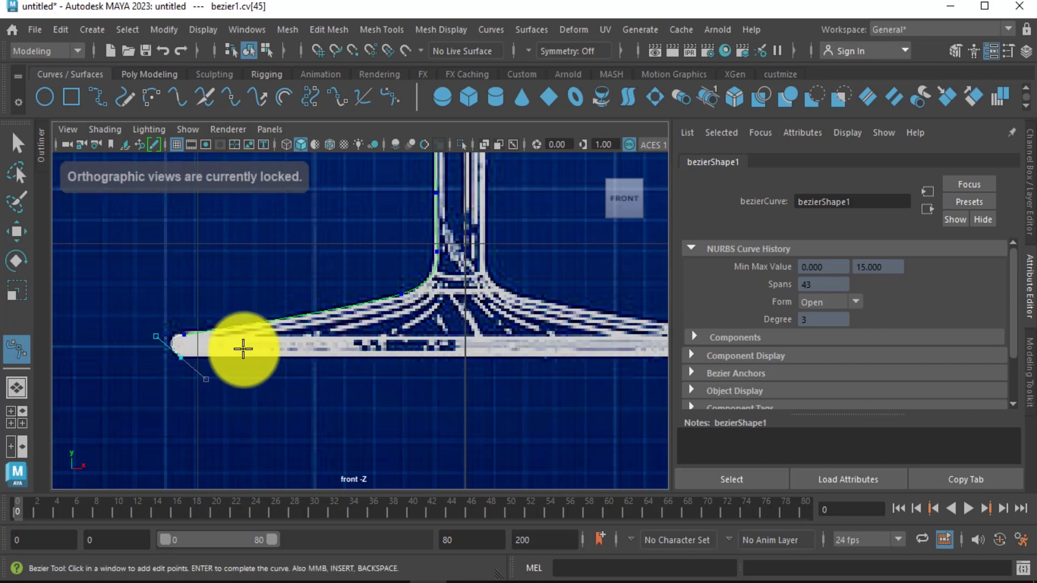
{"action": "key", "text": "ctrl+z"}
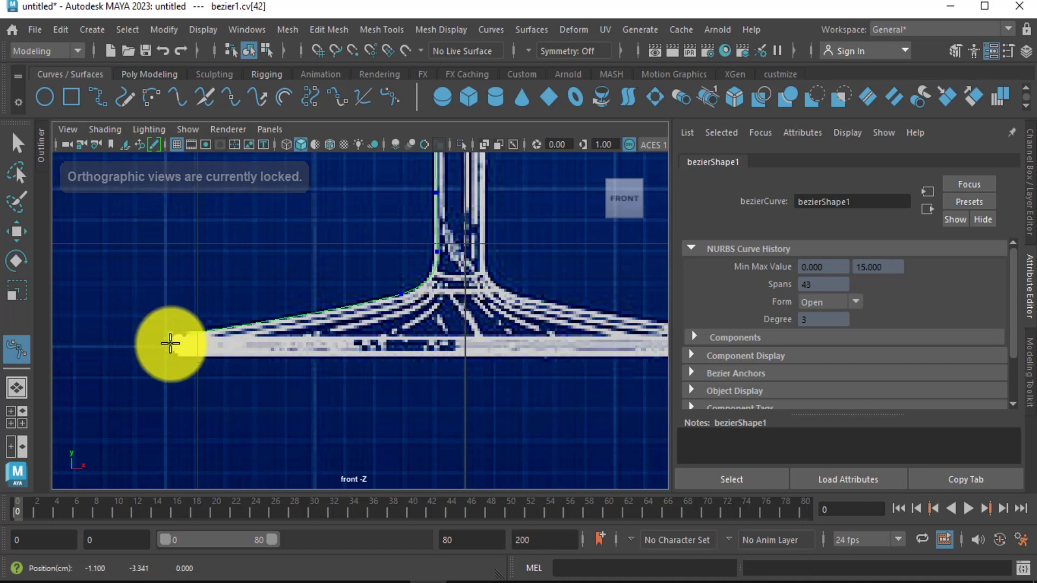
{"action": "left_click_drag", "start_coordinate": [171, 341], "coordinate": [179, 355]}
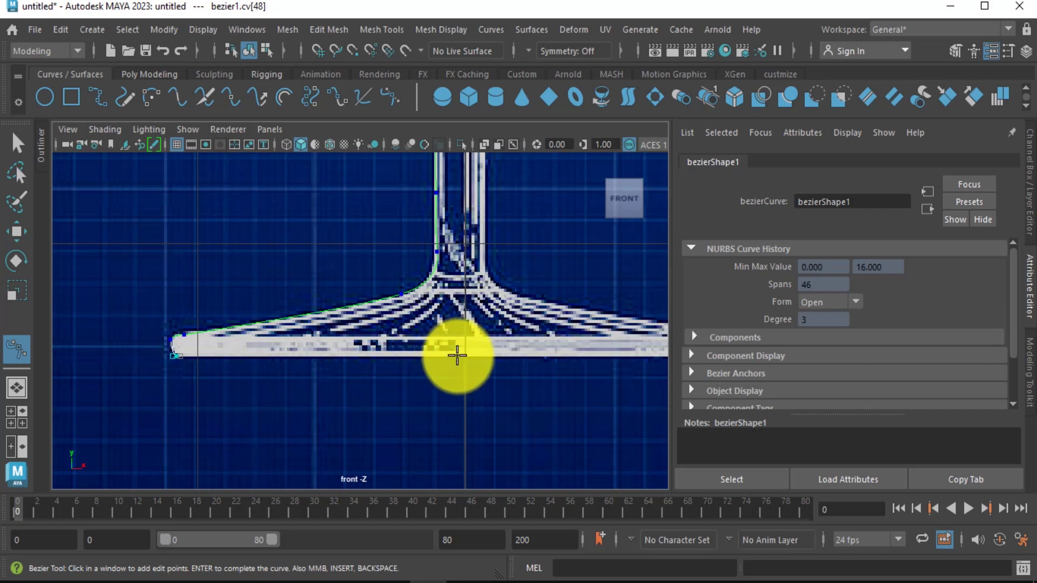
{"action": "left_click", "coordinate": [457, 355]}
{"action": "scroll", "coordinate": [480, 363], "scroll_direction": "down", "scroll_amount": 8}
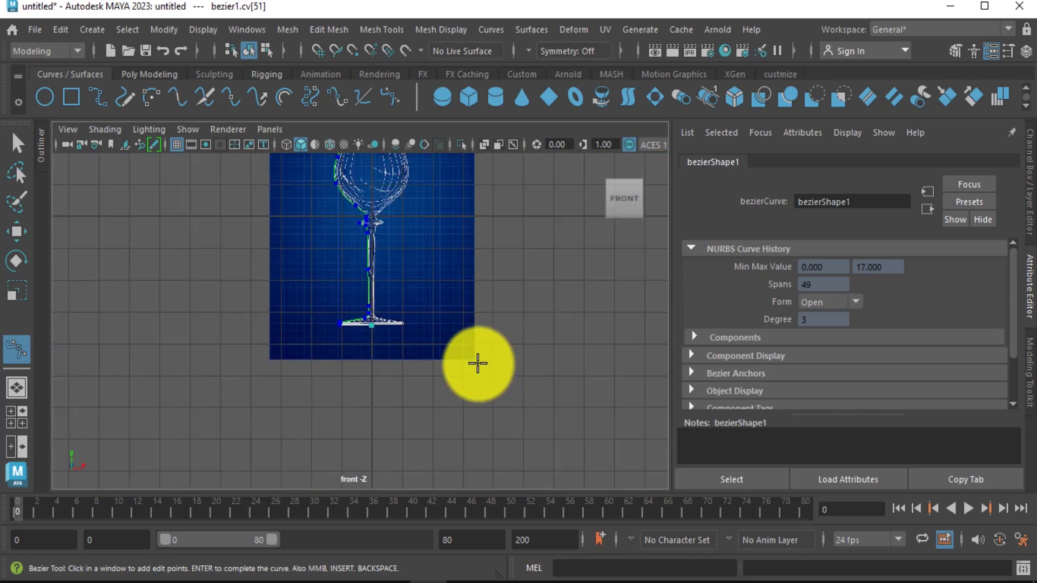
{"action": "middle_click_drag", "start_coordinate": [470, 267], "coordinate": [488, 319], "text": "alt"}
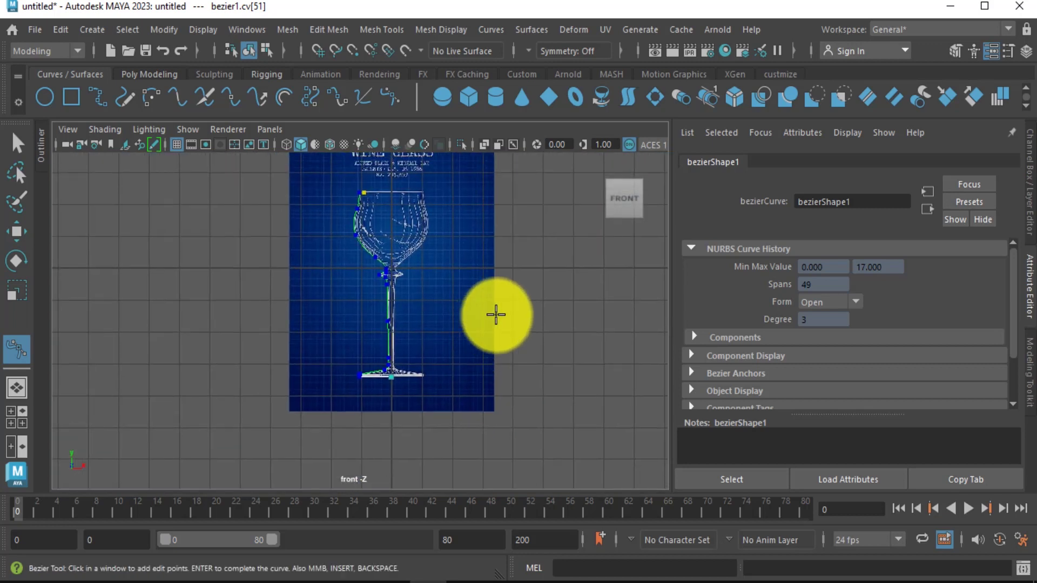
{"action": "key", "text": "q"}
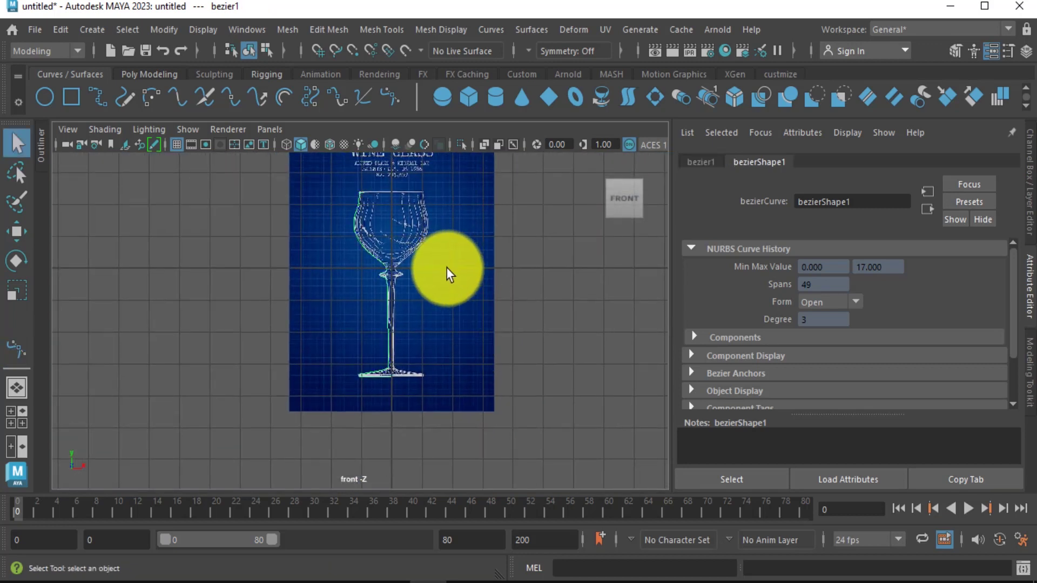
Move the blueprint image plane aside, clear of the profile curve.
{"action": "key", "text": "w"}
{"action": "left_click", "coordinate": [452, 279]}
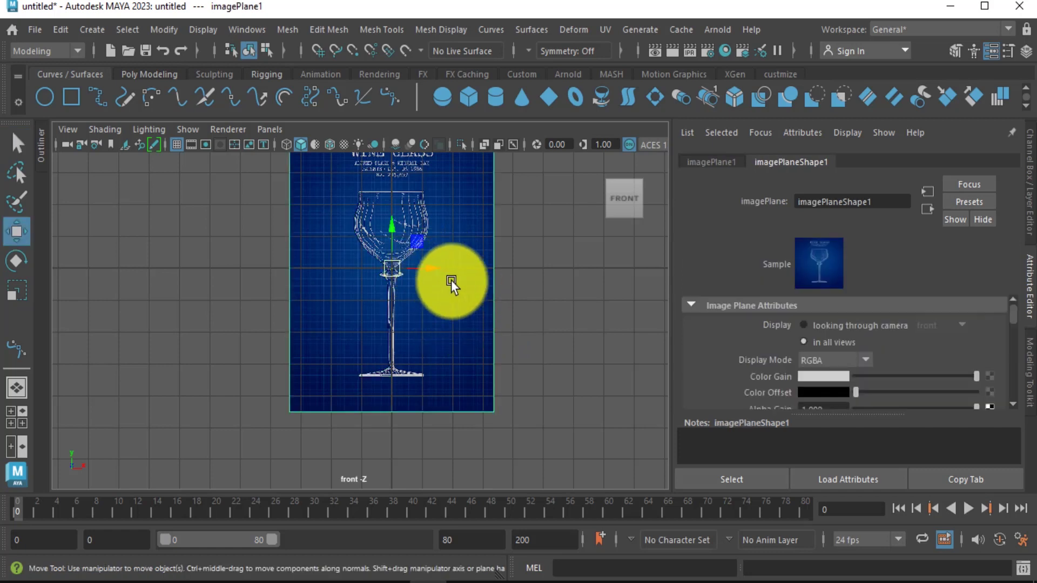
{"action": "left_click_drag", "start_coordinate": [426, 270], "coordinate": [231, 258]}
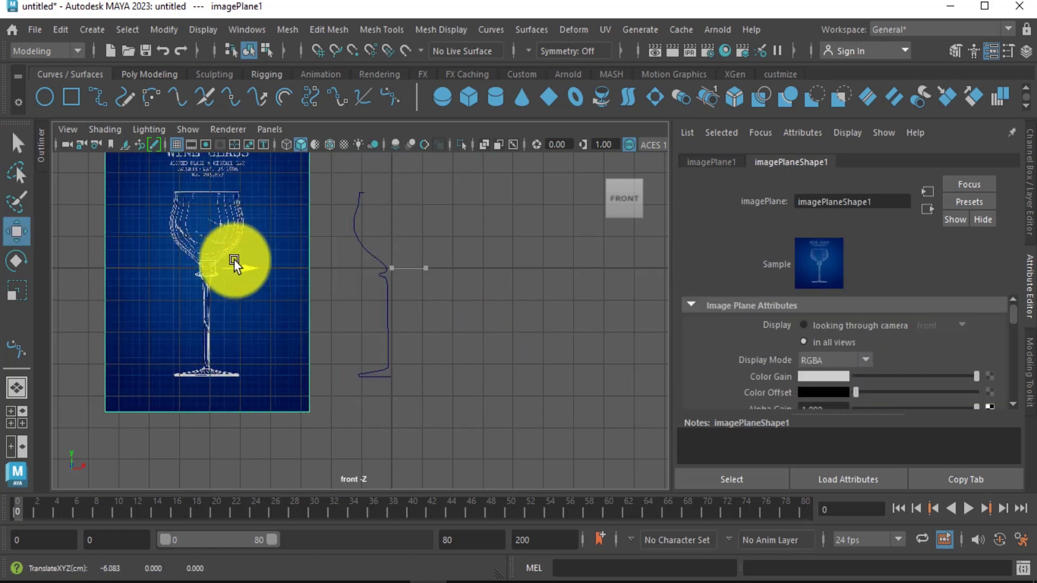
{"action": "left_click", "coordinate": [584, 362]}
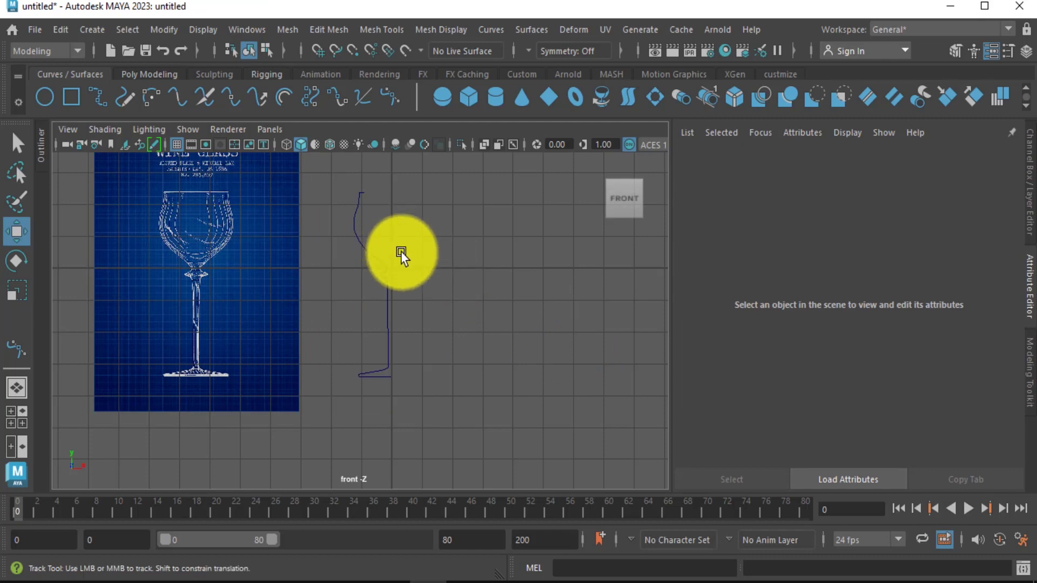
Zoom in close on the top end of the profile curve.
{"action": "middle_click_drag", "start_coordinate": [401, 251], "coordinate": [417, 277], "text": "alt"}
{"action": "scroll", "coordinate": [417, 278], "scroll_direction": "up", "scroll_amount": 2}
{"action": "scroll", "coordinate": [417, 277], "scroll_direction": "up", "scroll_amount": 2}
{"action": "scroll", "coordinate": [459, 250], "scroll_direction": "up", "scroll_amount": 2}
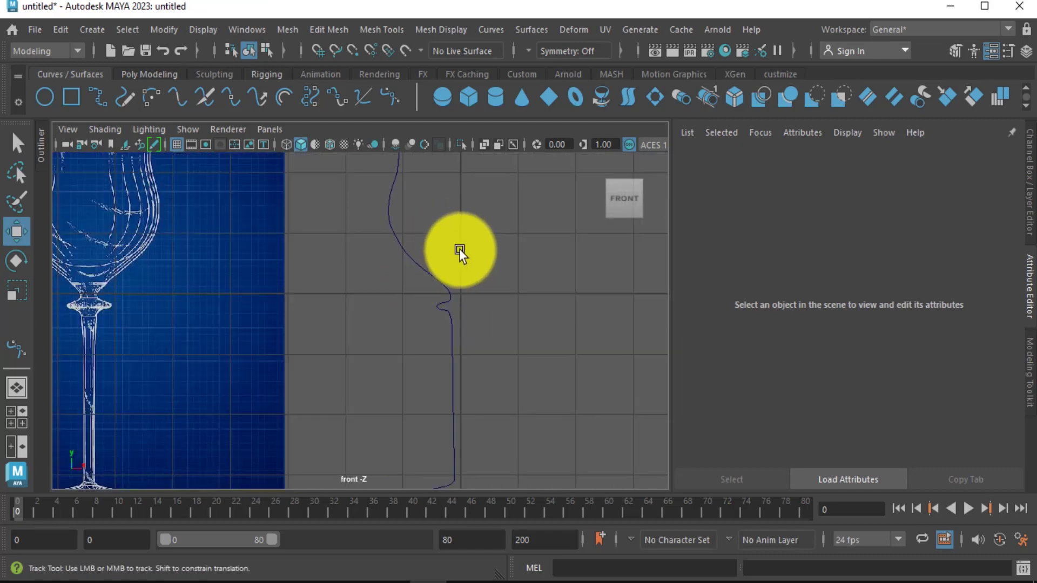
{"action": "scroll", "coordinate": [425, 206], "scroll_direction": "up", "scroll_amount": 2}
{"action": "scroll", "coordinate": [425, 218], "scroll_direction": "up", "scroll_amount": 2}
{"action": "scroll", "coordinate": [496, 280], "scroll_direction": "up", "scroll_amount": 1}
{"action": "scroll", "coordinate": [457, 225], "scroll_direction": "up", "scroll_amount": 1}
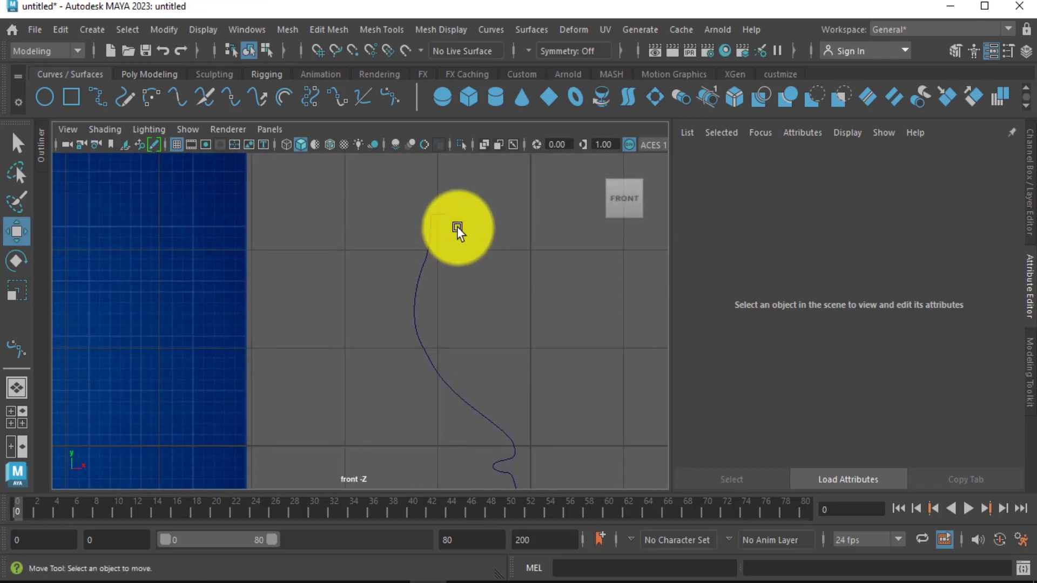
{"action": "scroll", "coordinate": [453, 203], "scroll_direction": "up", "scroll_amount": 2}
{"action": "scroll", "coordinate": [452, 203], "scroll_direction": "up", "scroll_amount": 1}
{"action": "scroll", "coordinate": [450, 242], "scroll_direction": "down", "scroll_amount": 1}
{"action": "scroll", "coordinate": [436, 270], "scroll_direction": "down", "scroll_amount": 5}
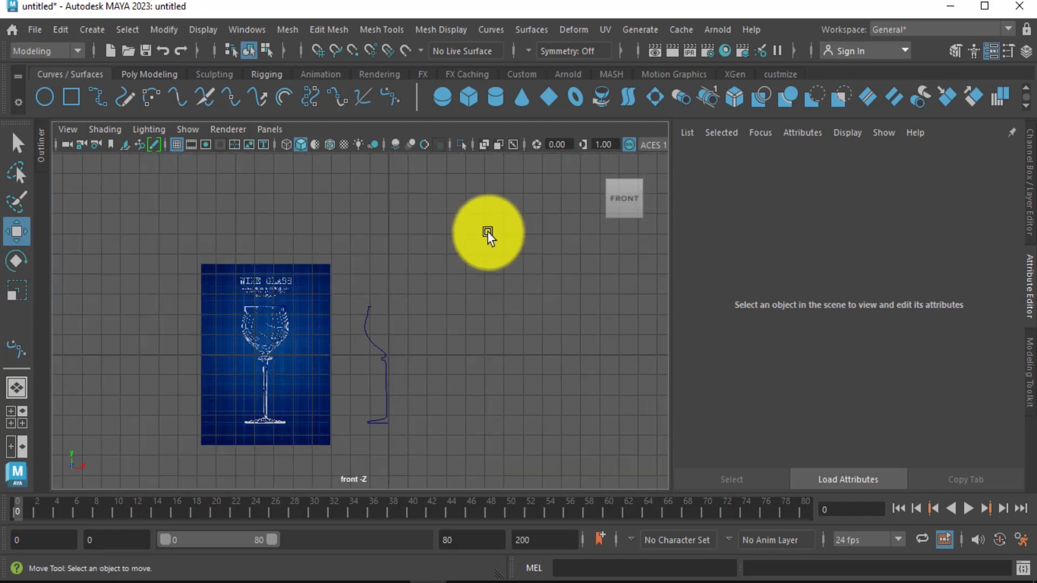
{"action": "scroll", "coordinate": [389, 311], "scroll_direction": "up", "scroll_amount": 1}
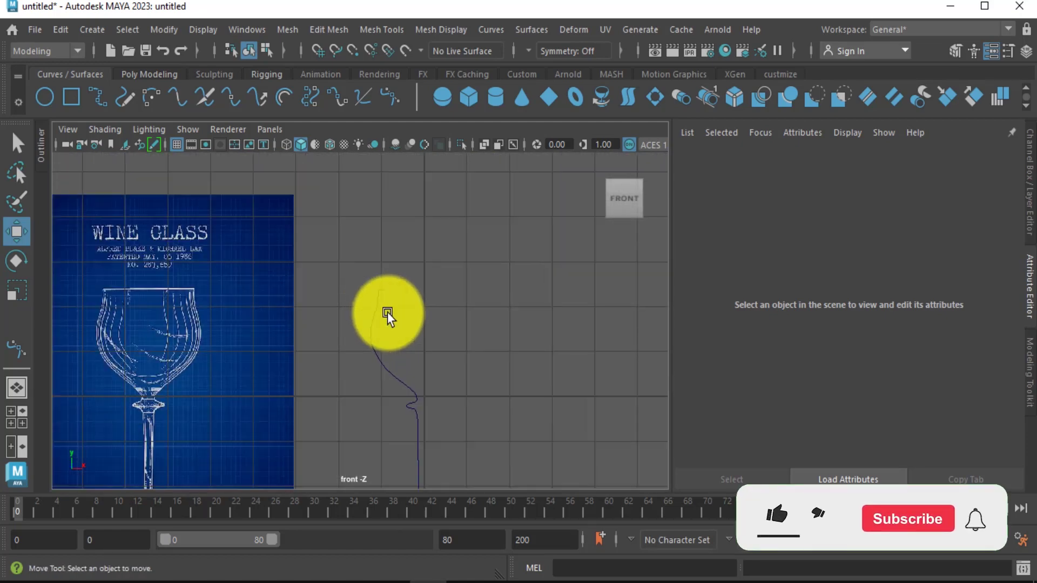
{"action": "scroll", "coordinate": [389, 297], "scroll_direction": "up", "scroll_amount": 2}
{"action": "scroll", "coordinate": [390, 280], "scroll_direction": "up", "scroll_amount": 2}
{"action": "scroll", "coordinate": [410, 274], "scroll_direction": "up", "scroll_amount": 2}
{"action": "scroll", "coordinate": [414, 273], "scroll_direction": "up", "scroll_amount": 2}
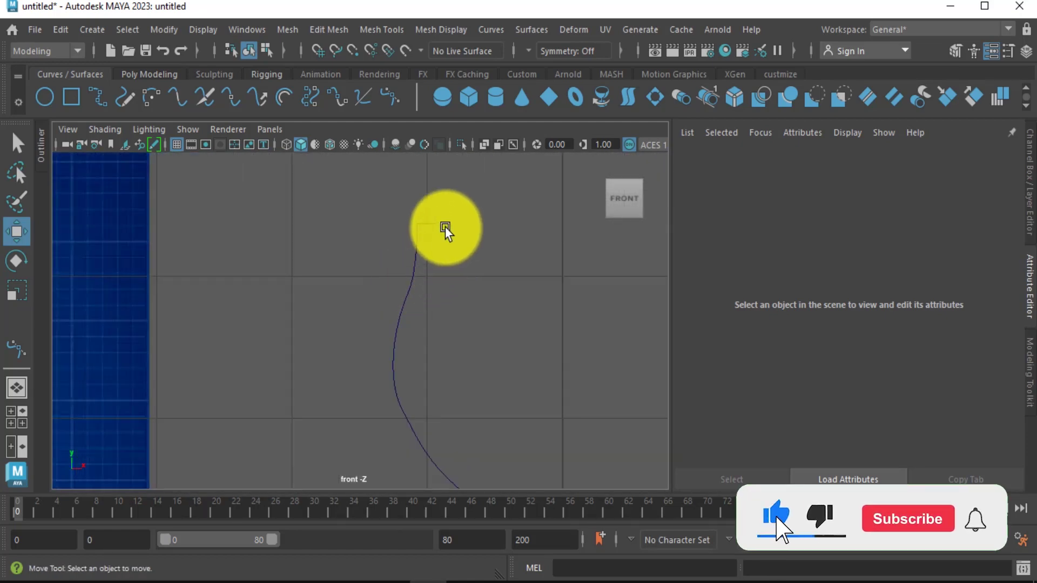
Select the curve's top control vertex and move it to refine the rim.
{"action": "right_click_drag", "start_coordinate": [433, 222], "coordinate": [343, 170]}
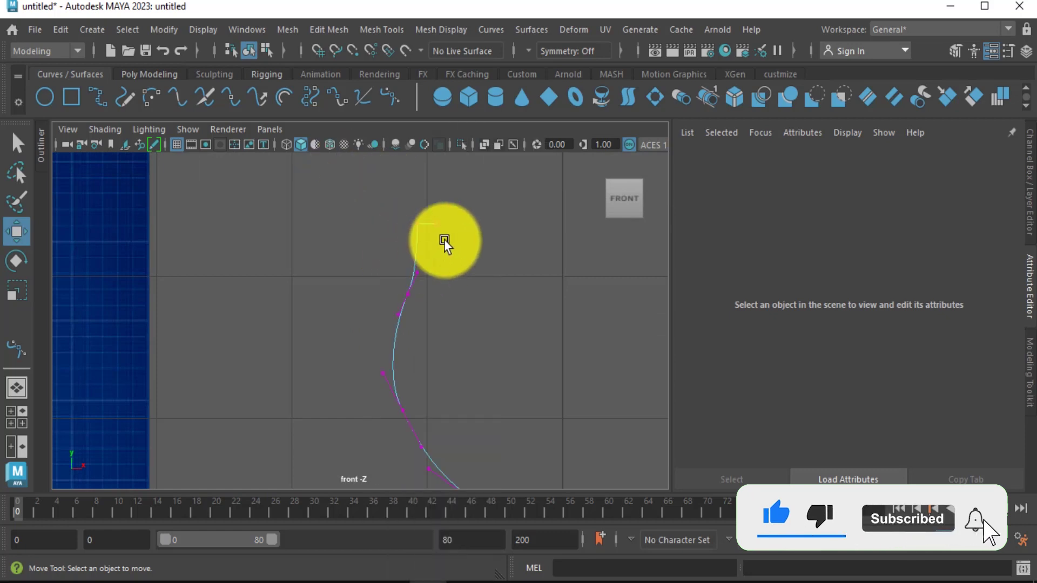
{"action": "mouse_move", "coordinate": [445, 222]}
{"action": "left_mouse_down"}
{"action": "mouse_move", "coordinate": [427, 239]}
{"action": "mouse_move", "coordinate": [465, 221]}
{"action": "left_mouse_up"}
{"action": "right_click_drag", "start_coordinate": [415, 243], "coordinate": [345, 184]}
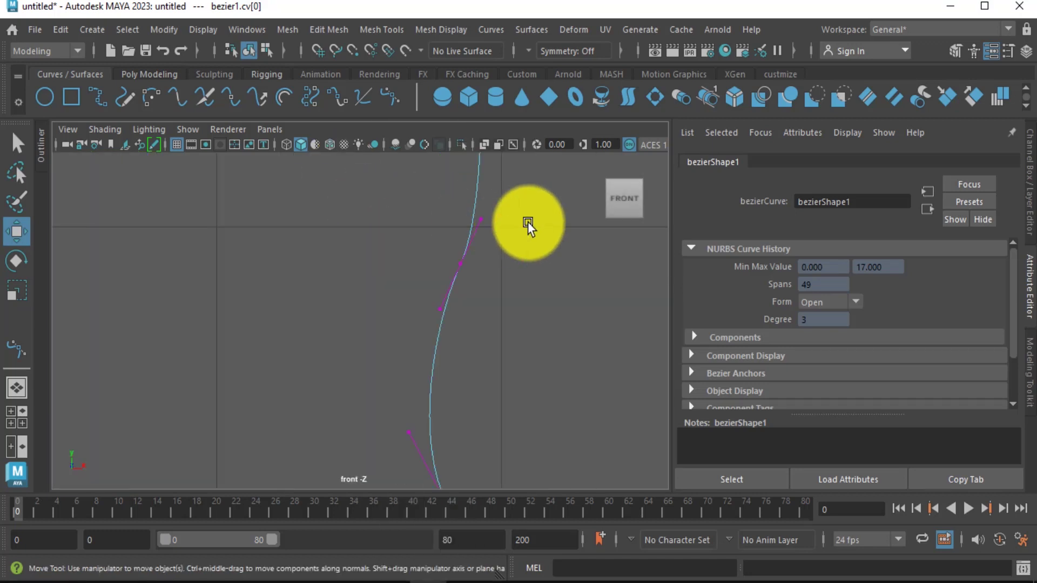
{"action": "middle_click_drag", "start_coordinate": [527, 225], "coordinate": [498, 376], "text": "alt"}
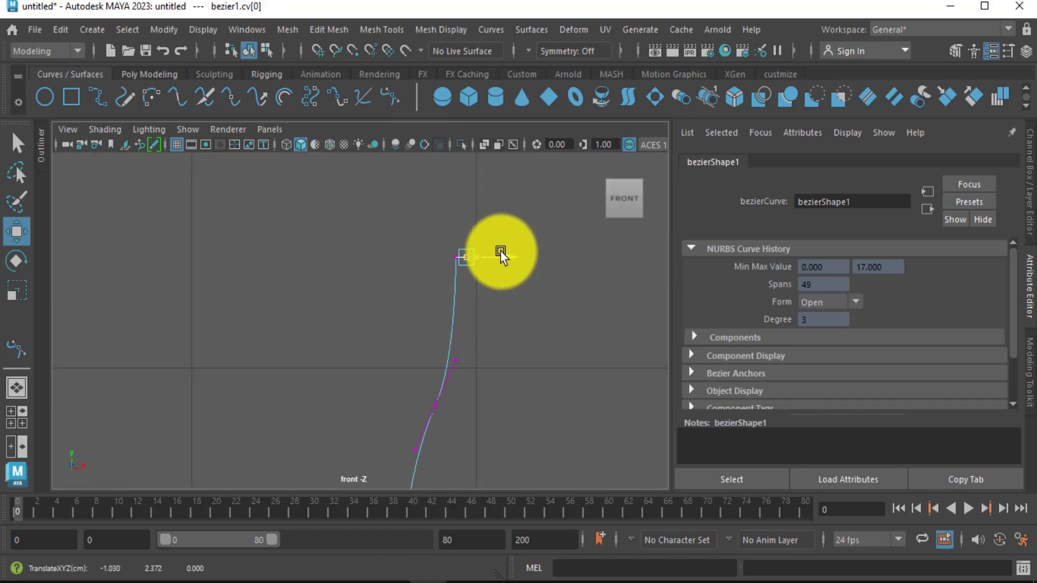
Review the whole curve against the blueprint, return to Object Mode and deselect.
{"action": "right_click_drag", "start_coordinate": [500, 259], "coordinate": [479, 330], "text": "alt"}
{"action": "mouse_move", "coordinate": [479, 331]}
{"action": "middle_mouse_down", "text": "alt"}
{"action": "mouse_move", "coordinate": [472, 238]}
{"action": "mouse_move", "coordinate": [396, 271]}
{"action": "mouse_move", "coordinate": [424, 234]}
{"action": "mouse_move", "coordinate": [398, 277]}
{"action": "middle_mouse_up", "text": "alt"}
{"action": "right_click_drag", "start_coordinate": [398, 278], "coordinate": [400, 312], "text": "alt"}
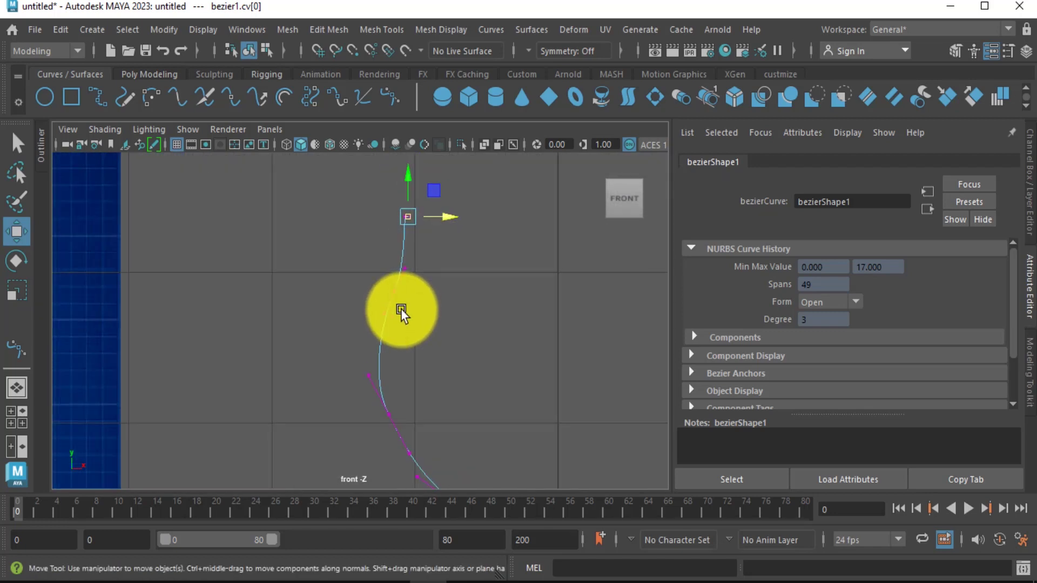
{"action": "middle_click_drag", "start_coordinate": [424, 324], "coordinate": [355, 185], "text": "alt"}
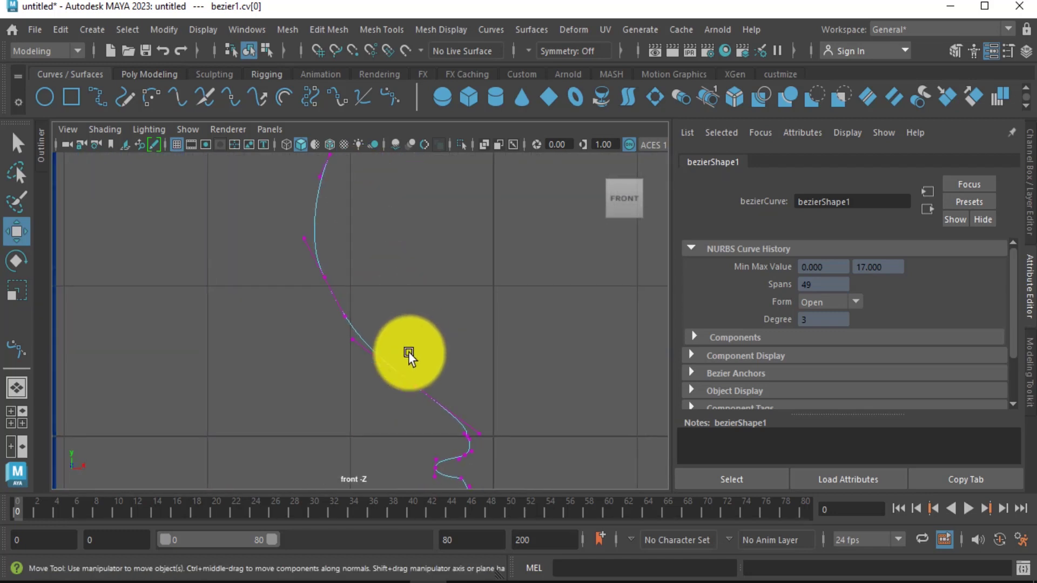
{"action": "mouse_move", "coordinate": [389, 345]}
{"action": "right_mouse_down", "text": "alt"}
{"action": "mouse_move", "coordinate": [436, 381]}
{"action": "mouse_move", "coordinate": [466, 229]}
{"action": "mouse_move", "coordinate": [474, 385]}
{"action": "right_mouse_up", "text": "alt"}
{"action": "right_click_drag", "start_coordinate": [432, 330], "coordinate": [505, 147]}
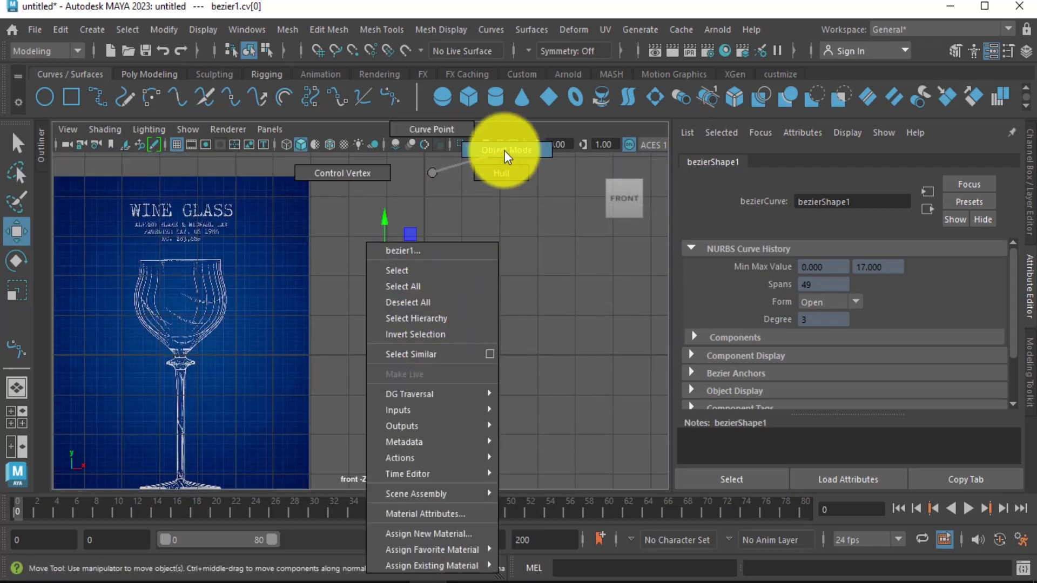
{"action": "mouse_move", "coordinate": [488, 258]}
{"action": "right_mouse_down", "text": "alt"}
{"action": "mouse_move", "coordinate": [500, 271]}
{"action": "mouse_move", "coordinate": [501, 352]}
{"action": "right_mouse_up", "text": "alt"}
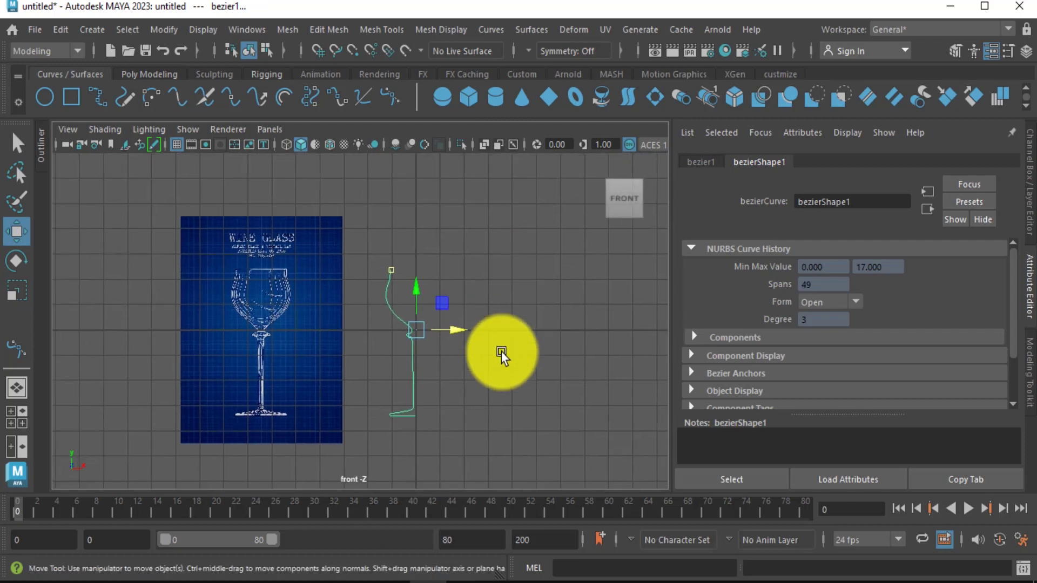
{"action": "left_click", "coordinate": [492, 357]}
Revolve the bezier1 curve 360° into revolvedSurface1 and reselect the glass.
{"action": "left_click_drag", "start_coordinate": [398, 363], "coordinate": [431, 385]}
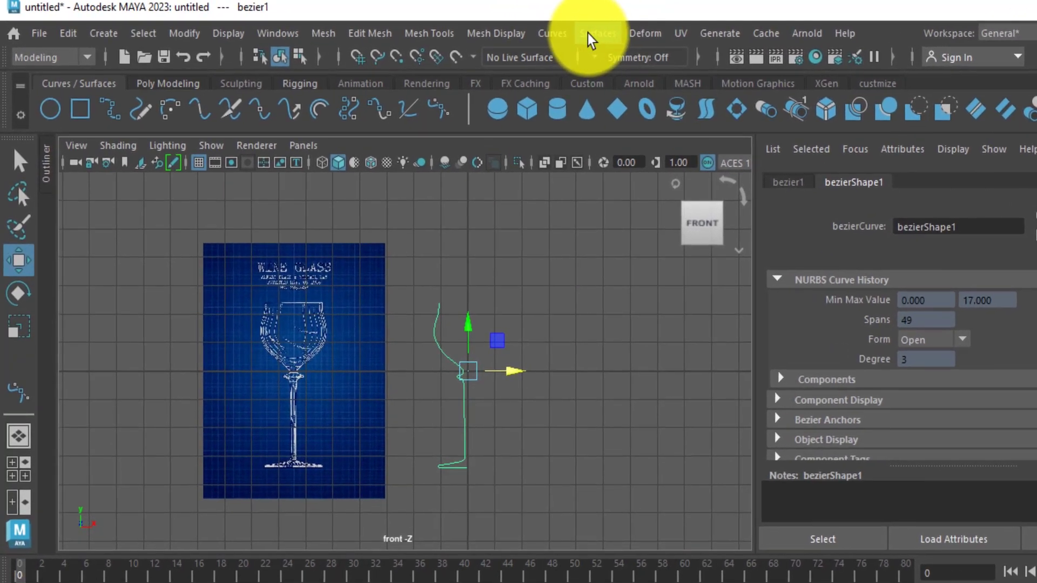
{"action": "left_click", "coordinate": [591, 36]}
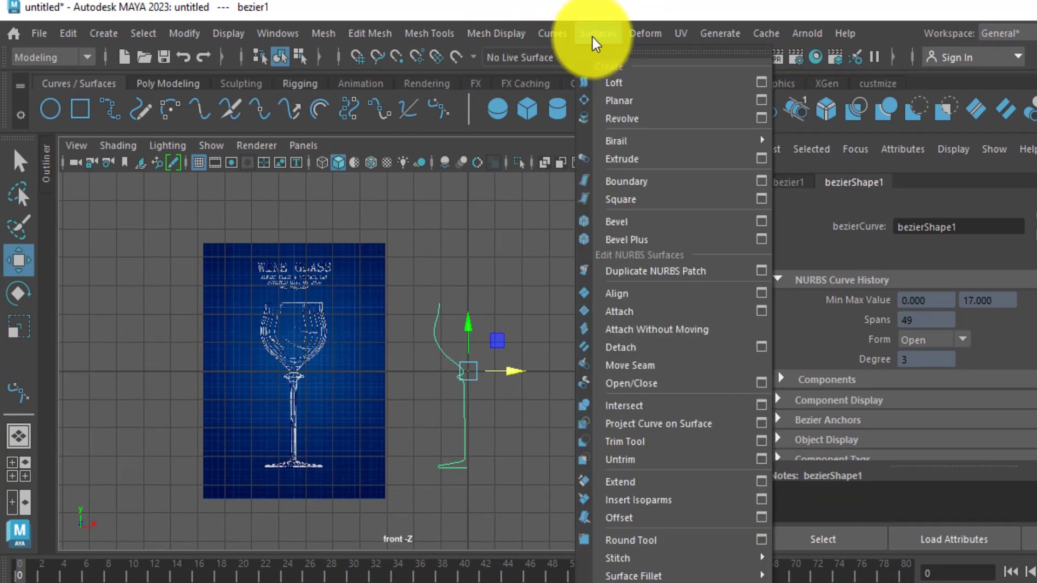
{"action": "left_click", "coordinate": [633, 120]}
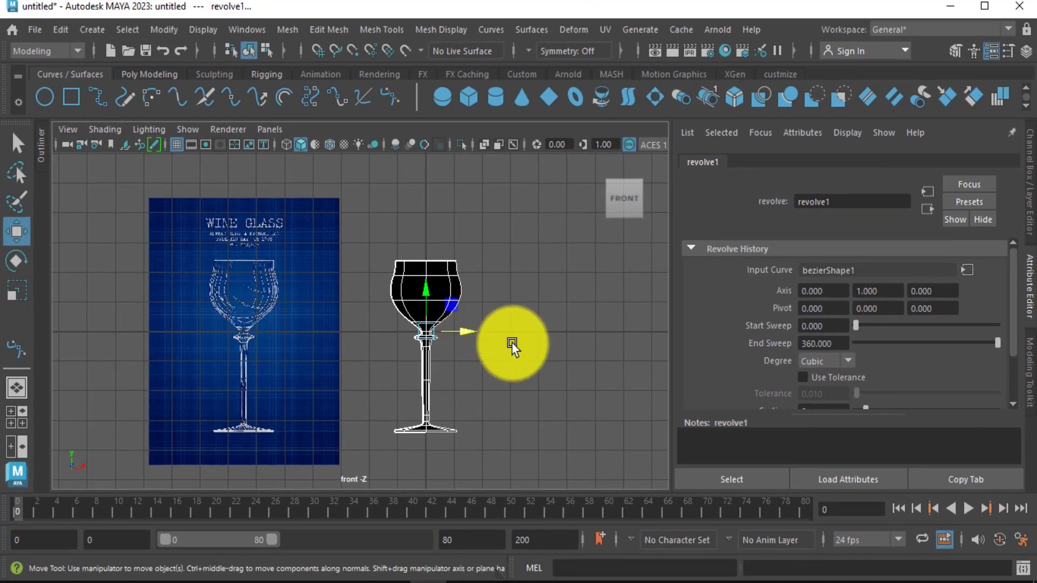
{"action": "left_click", "coordinate": [526, 380]}
{"action": "left_click", "coordinate": [439, 303]}
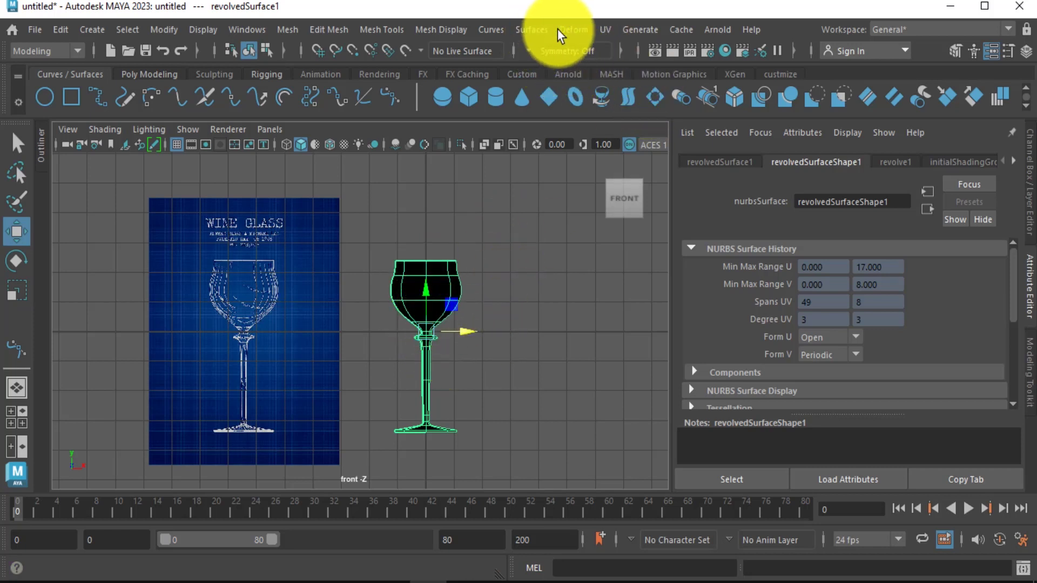
Reverse the glass surface's direction and inspect it in the maximised perspective view.
{"action": "left_click", "coordinate": [489, 30]}
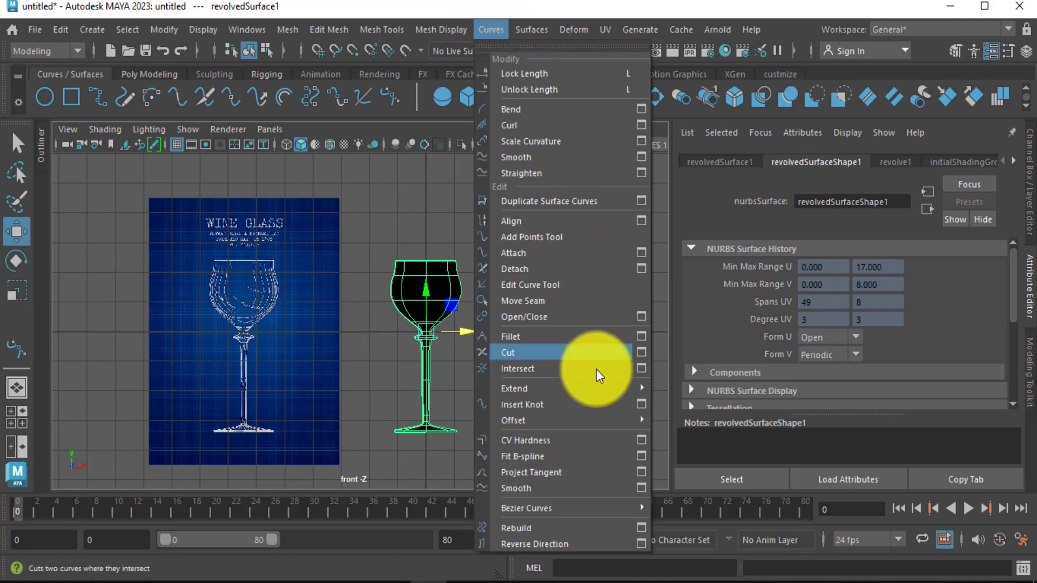
{"action": "left_click", "coordinate": [537, 545]}
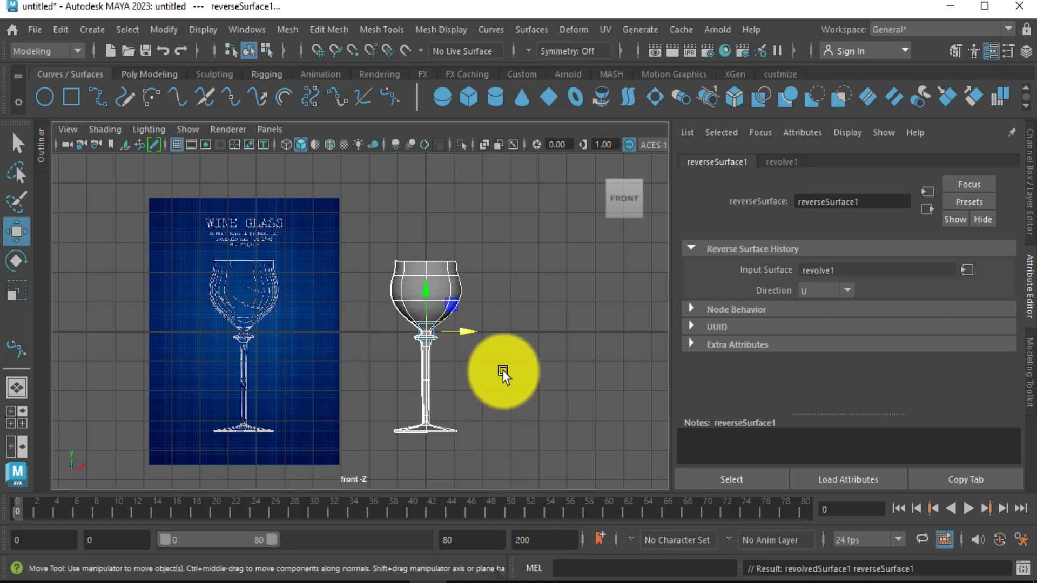
{"action": "key", "text": "space"}
{"action": "left_click_drag", "start_coordinate": [529, 279], "coordinate": [532, 261], "text": "alt"}
{"action": "key", "text": "space"}
{"action": "mouse_move", "coordinate": [477, 312]}
{"action": "left_mouse_down", "text": "alt"}
{"action": "mouse_move", "coordinate": [387, 341]}
{"action": "mouse_move", "coordinate": [480, 391]}
{"action": "mouse_move", "coordinate": [524, 336]}
{"action": "mouse_move", "coordinate": [503, 341]}
{"action": "mouse_move", "coordinate": [520, 358]}
{"action": "mouse_move", "coordinate": [499, 361]}
{"action": "left_mouse_up", "text": "alt"}
{"action": "left_click", "coordinate": [432, 332]}
Toggle Two Sided Lighting in the viewport, then orbit to view the glass from above.
{"action": "left_click", "coordinate": [400, 306]}
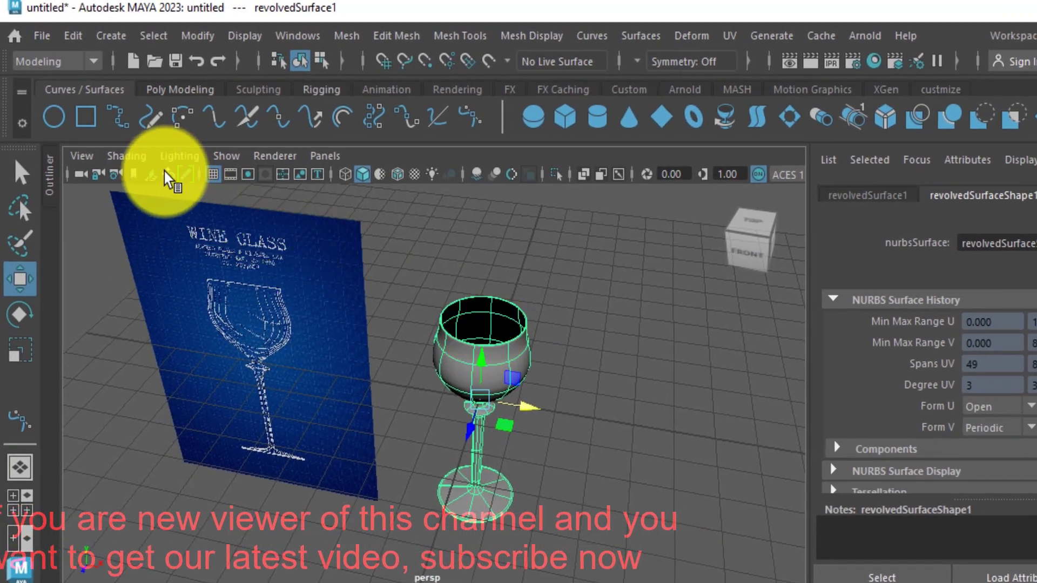
{"action": "left_click", "coordinate": [168, 151]}
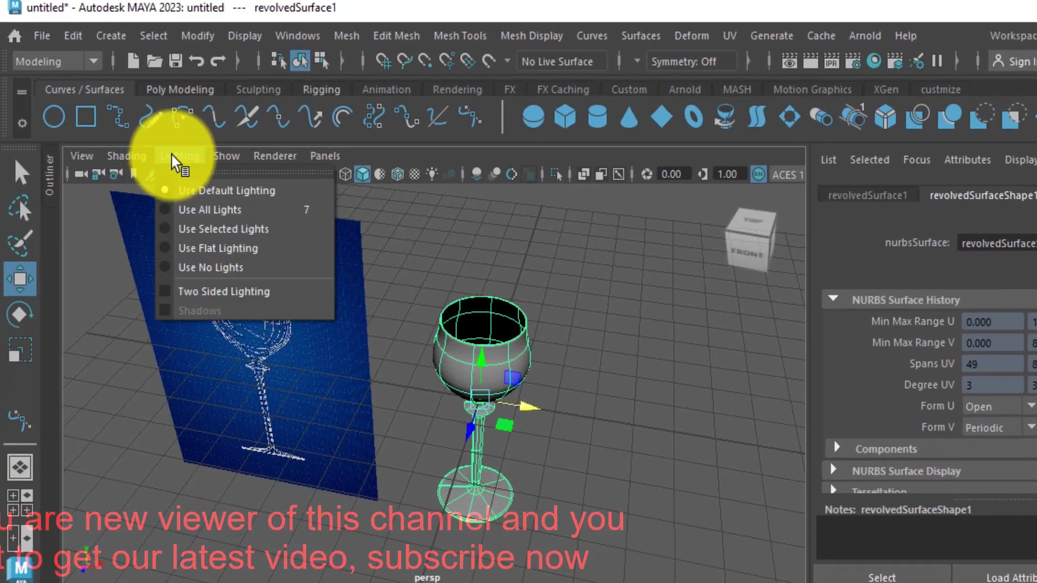
{"action": "left_click", "coordinate": [237, 294]}
{"action": "left_click", "coordinate": [567, 435]}
{"action": "mouse_move", "coordinate": [590, 428]}
{"action": "left_mouse_down", "text": "alt"}
{"action": "mouse_move", "coordinate": [579, 475]}
{"action": "mouse_move", "coordinate": [521, 453]}
{"action": "mouse_move", "coordinate": [377, 377]}
{"action": "mouse_move", "coordinate": [348, 309]}
{"action": "mouse_move", "coordinate": [449, 325]}
{"action": "mouse_move", "coordinate": [487, 315]}
{"action": "mouse_move", "coordinate": [479, 322]}
{"action": "left_mouse_up", "text": "alt"}
Delete the blueprint image plane and raise the wine glass above the ground grid.
{"action": "left_click", "coordinate": [273, 317]}
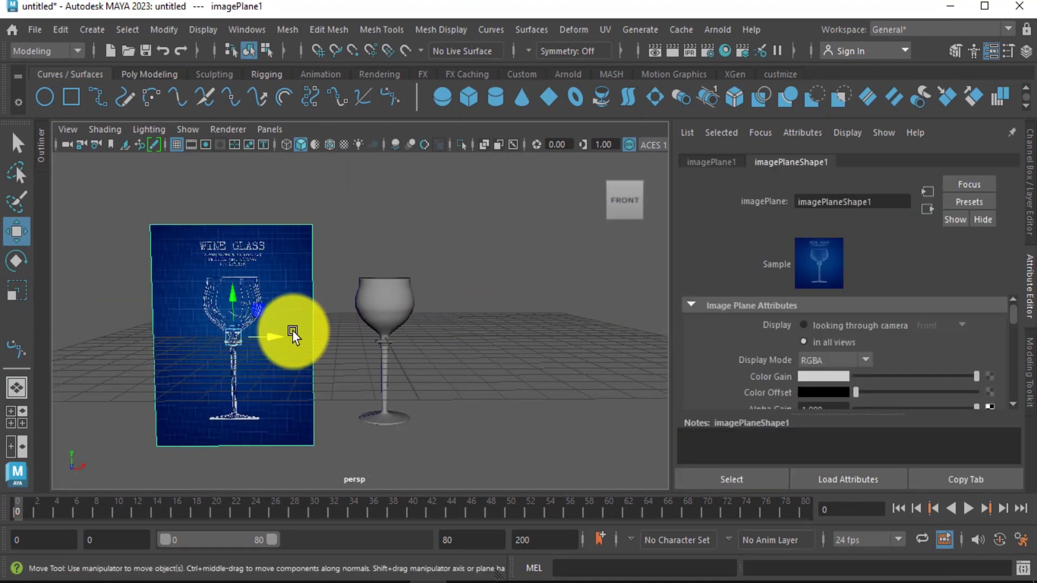
{"action": "key", "text": "Delete"}
{"action": "left_click", "coordinate": [395, 301]}
{"action": "mouse_move", "coordinate": [398, 306]}
{"action": "left_mouse_down"}
{"action": "mouse_move", "coordinate": [387, 261]}
{"action": "mouse_move", "coordinate": [394, 203]}
{"action": "left_mouse_up"}
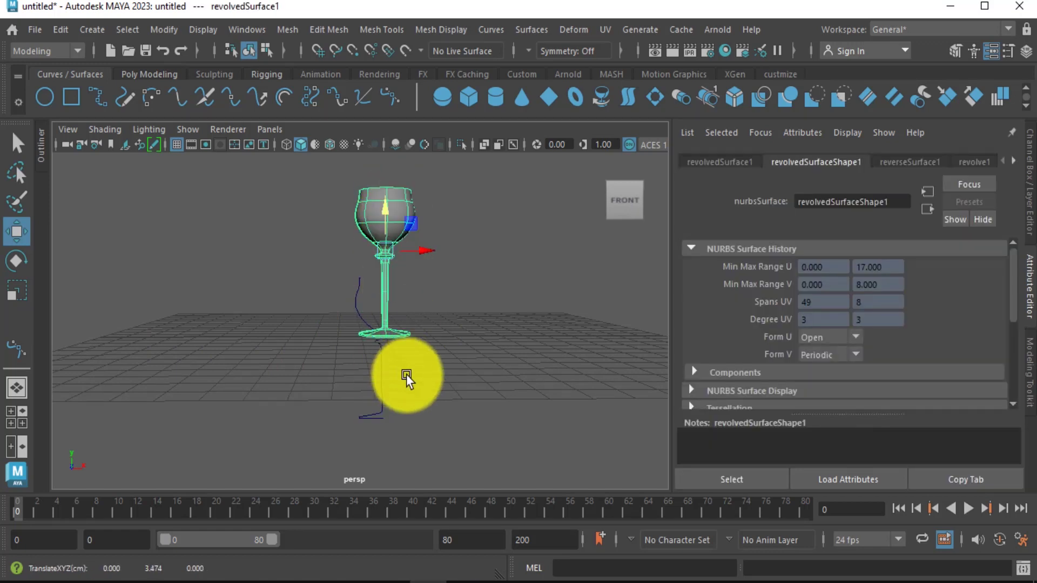
{"action": "left_click_drag", "start_coordinate": [405, 376], "coordinate": [412, 377], "text": "alt"}
Try moving the profile curve to widen the bowl, undoing each attempt.
{"action": "left_click", "coordinate": [378, 397]}
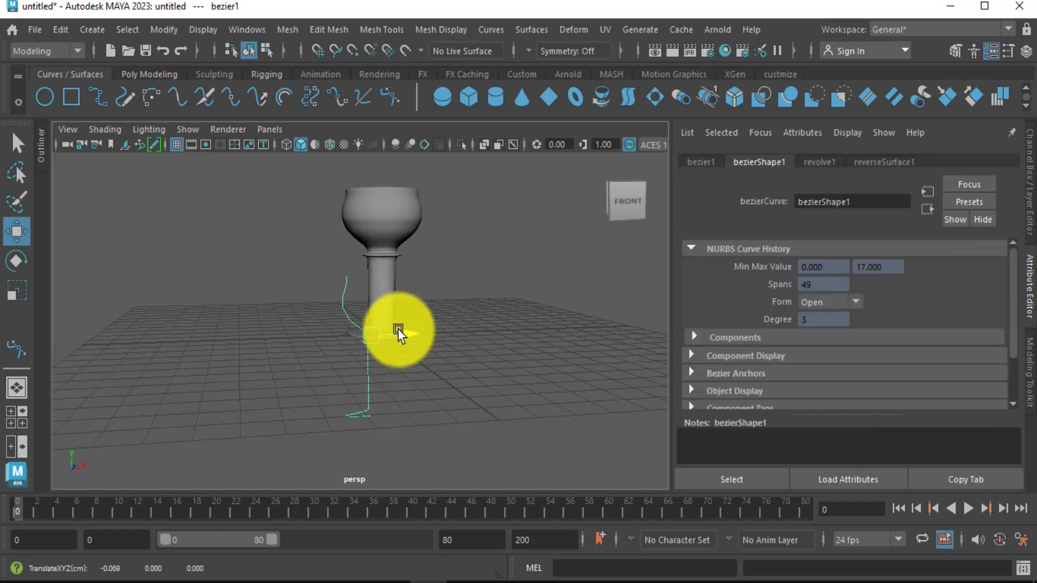
{"action": "left_click_drag", "start_coordinate": [414, 340], "coordinate": [398, 331]}
{"action": "key", "text": "ctrl+z"}
{"action": "left_click", "coordinate": [398, 382]}
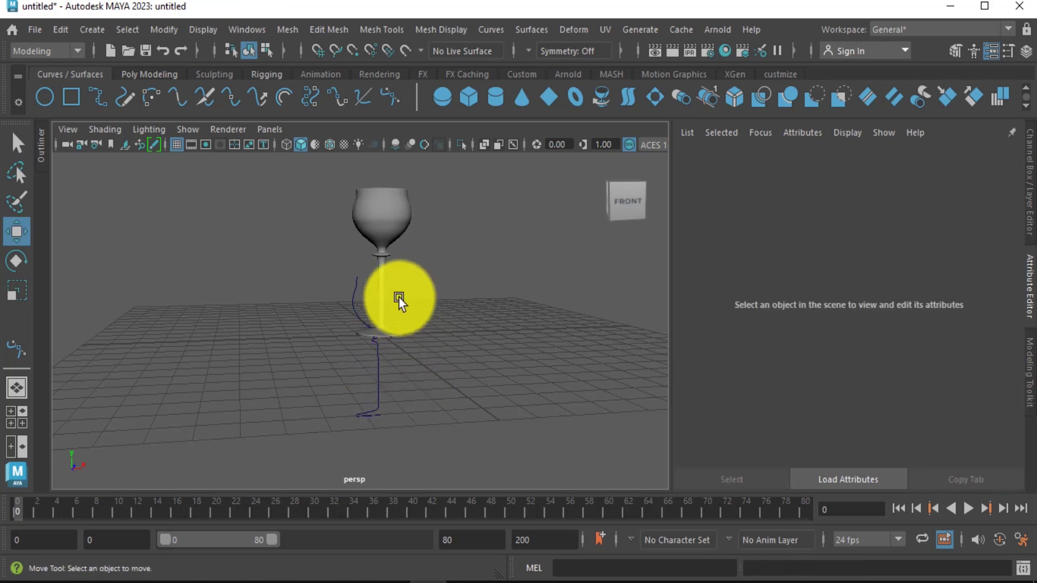
{"action": "key", "text": "ctrl+z"}
{"action": "left_click", "coordinate": [394, 375]}
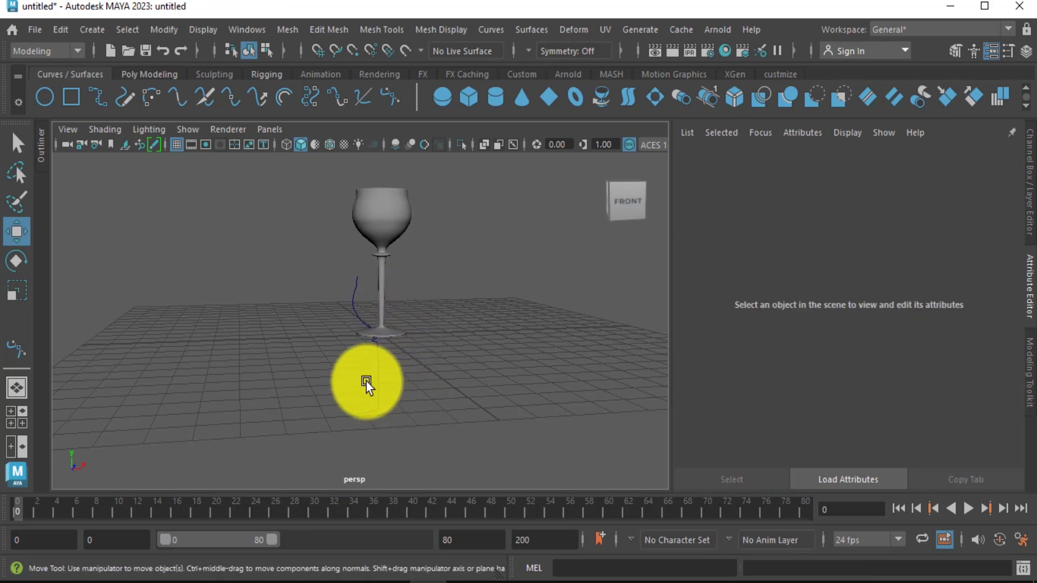
{"action": "key", "text": "ctrl+z"}
{"action": "left_click_drag", "start_coordinate": [414, 333], "coordinate": [393, 335]}
{"action": "key", "text": "ctrl+z"}
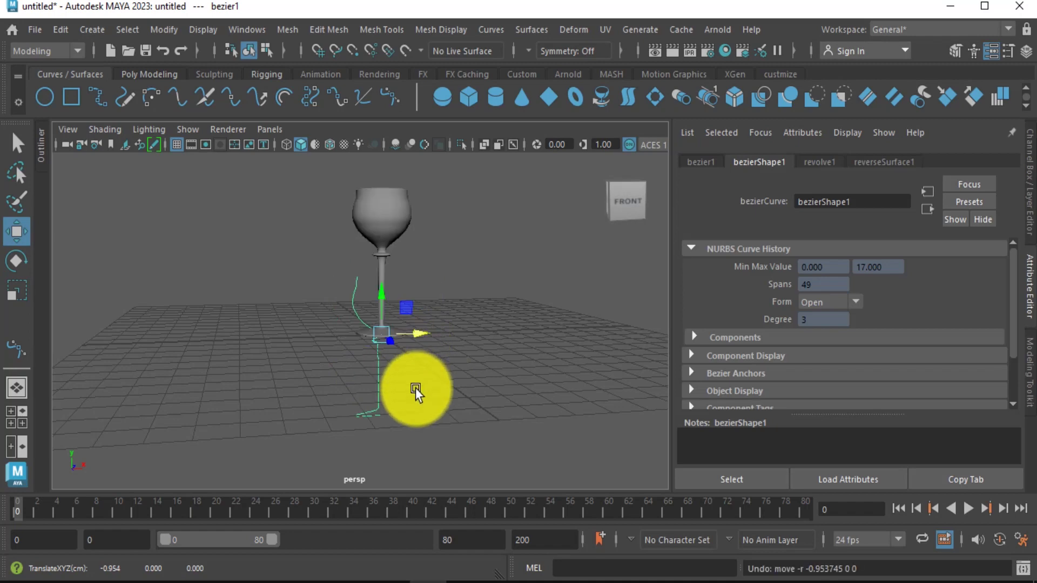
{"action": "left_click", "coordinate": [413, 380]}
Select the wine glass surface and bring up the Edit menu.
{"action": "left_click", "coordinate": [364, 266]}
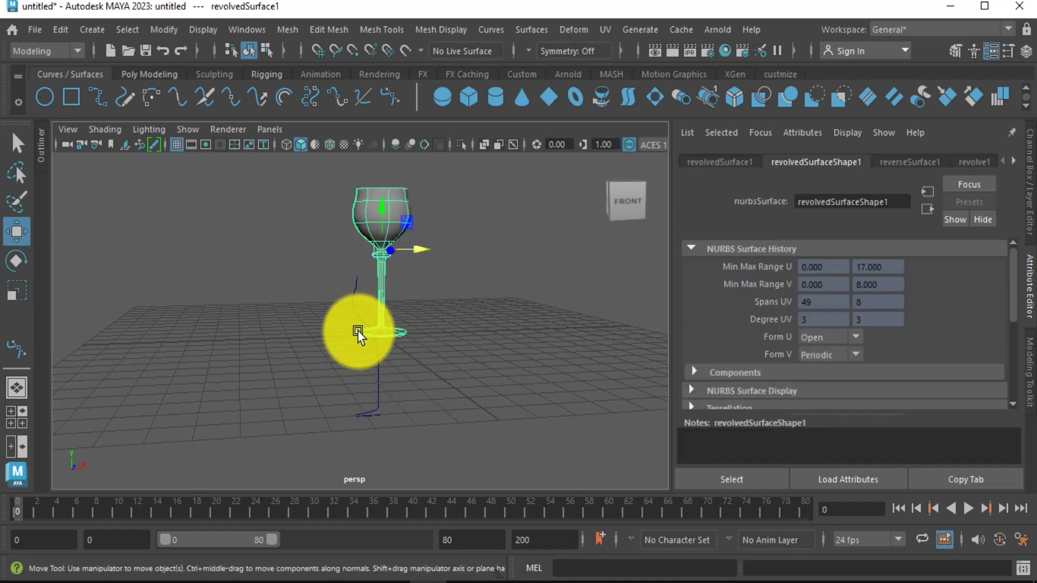
{"action": "left_click_drag", "start_coordinate": [358, 329], "coordinate": [377, 257], "text": "alt"}
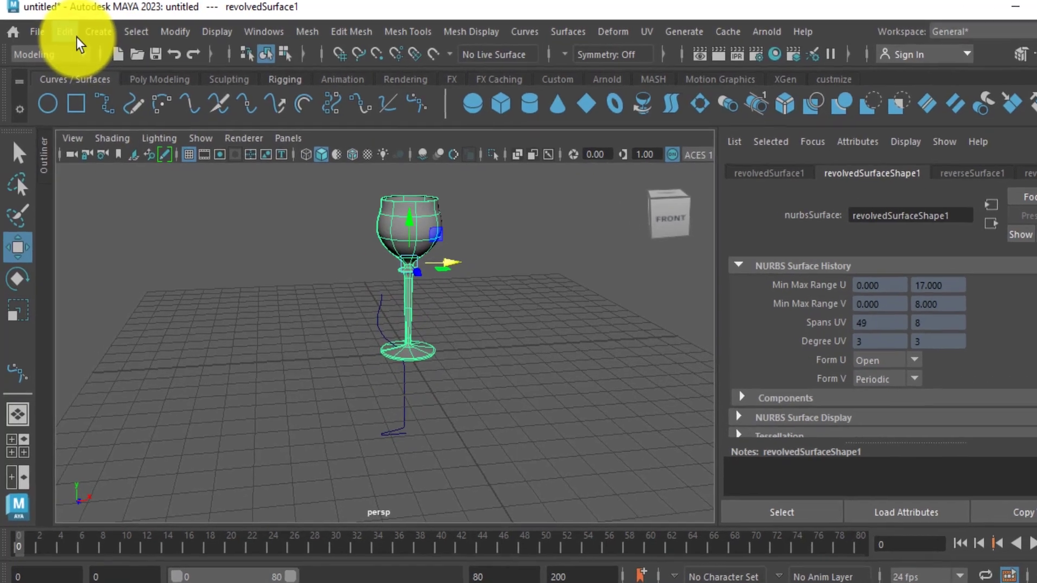
{"action": "left_click", "coordinate": [60, 29]}
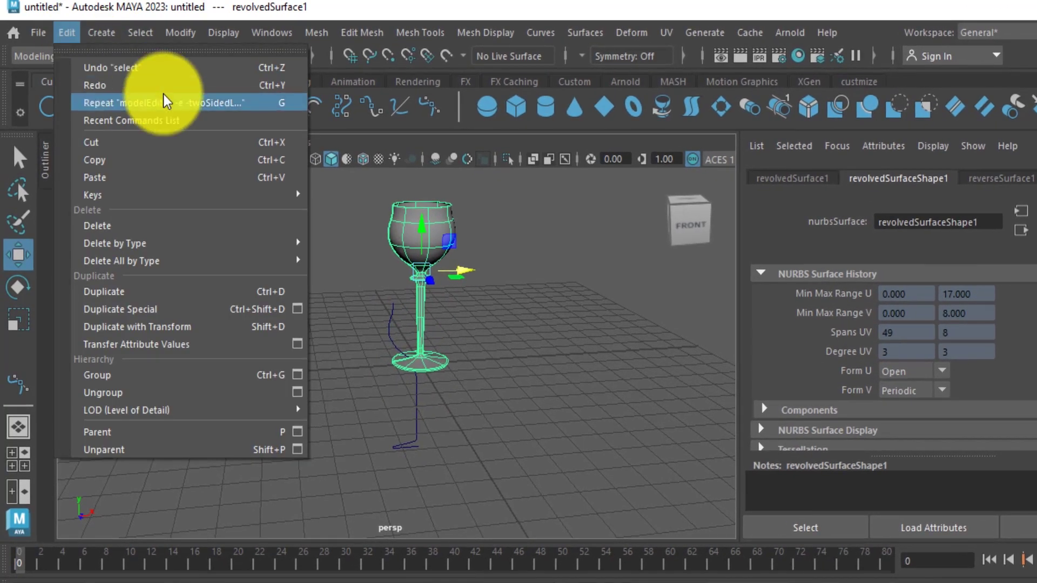
{"action": "mouse_move", "coordinate": [114, 243]}
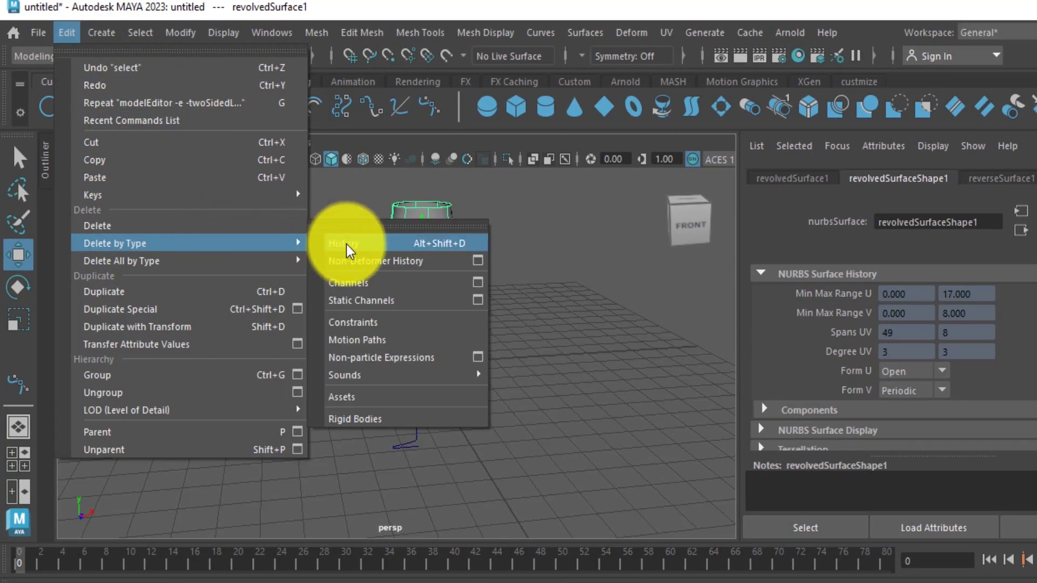
Delete the glass's construction history, then move aside and delete the bezier1 curve.
{"action": "left_click", "coordinate": [352, 249]}
{"action": "left_click", "coordinate": [520, 329]}
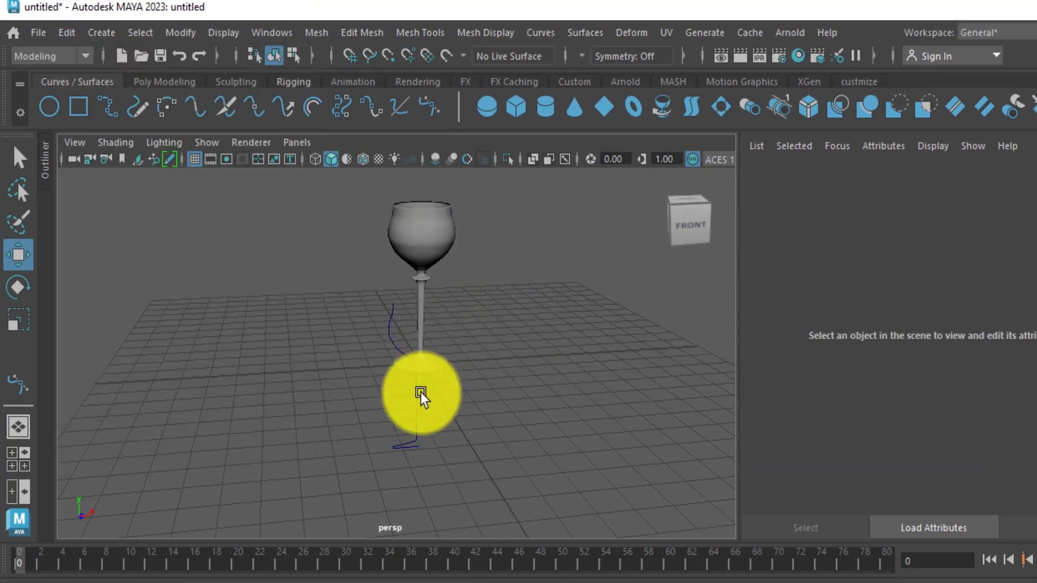
{"action": "left_click", "coordinate": [415, 401]}
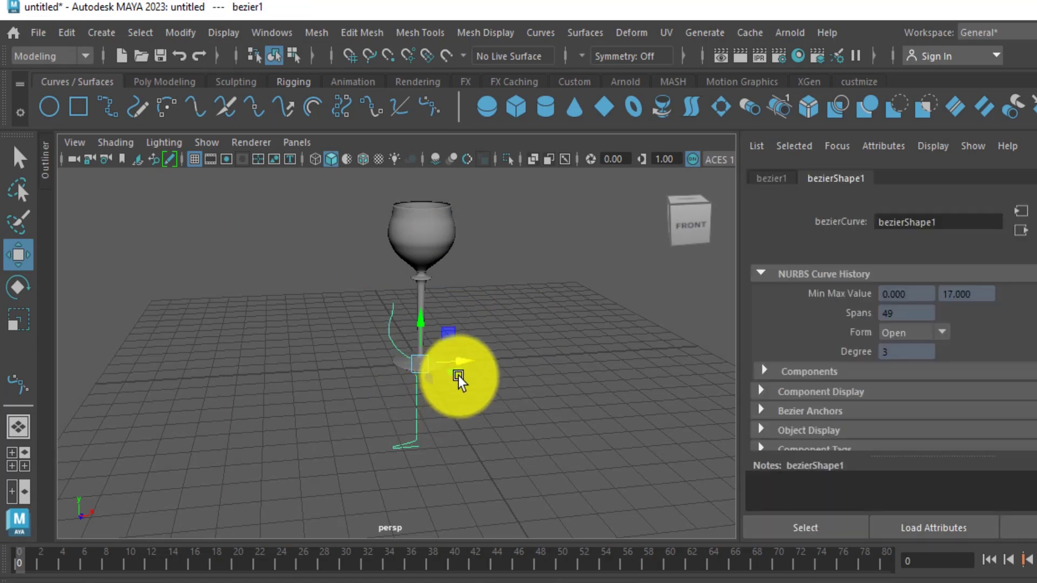
{"action": "left_click_drag", "start_coordinate": [451, 366], "coordinate": [389, 364]}
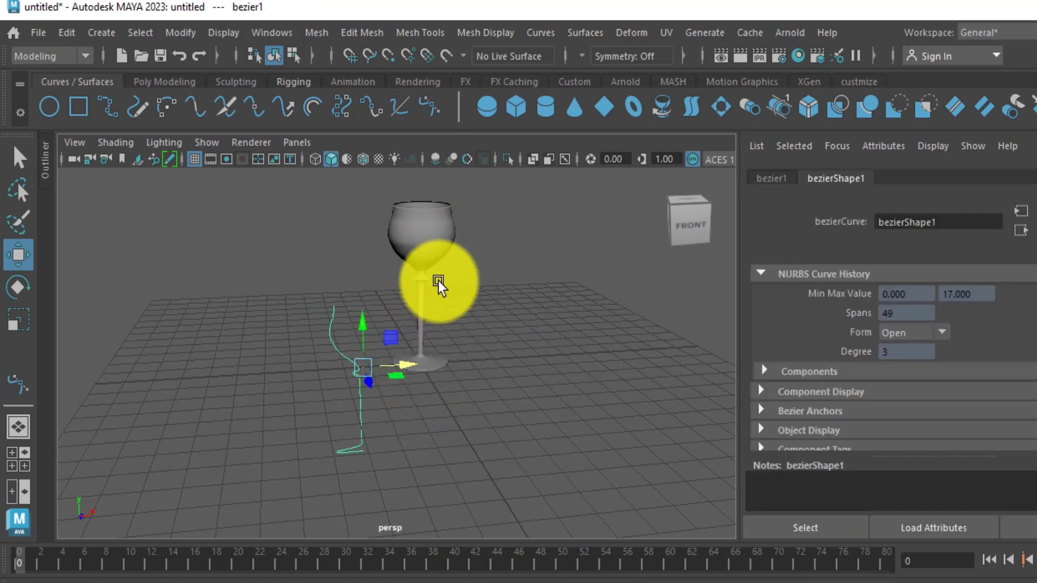
{"action": "key", "text": "Delete"}
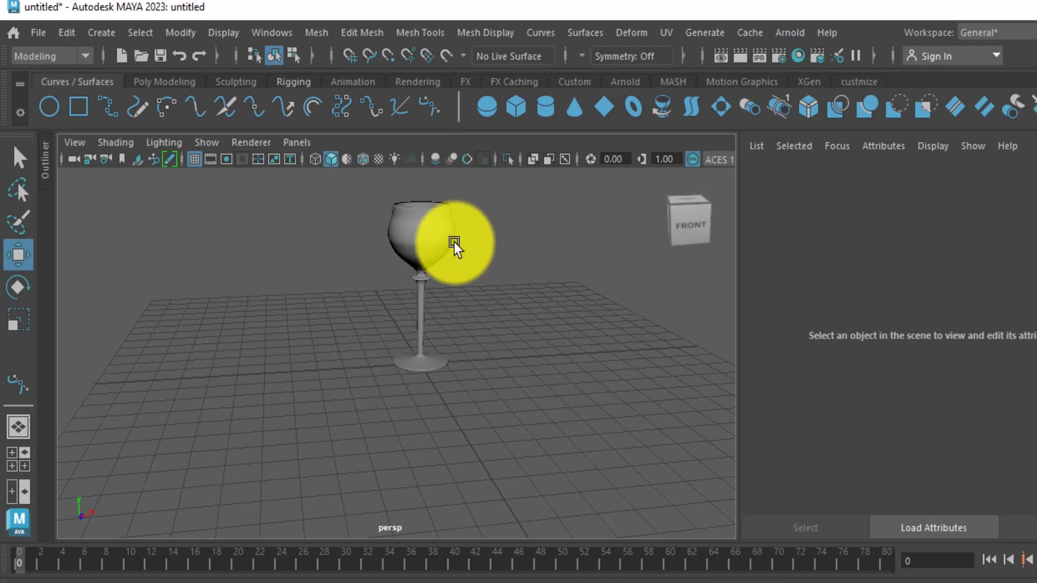
Draw a large polygon plane across the grid from the Poly Modeling shelf.
{"action": "left_click", "coordinate": [418, 340]}
{"action": "left_click", "coordinate": [164, 81]}
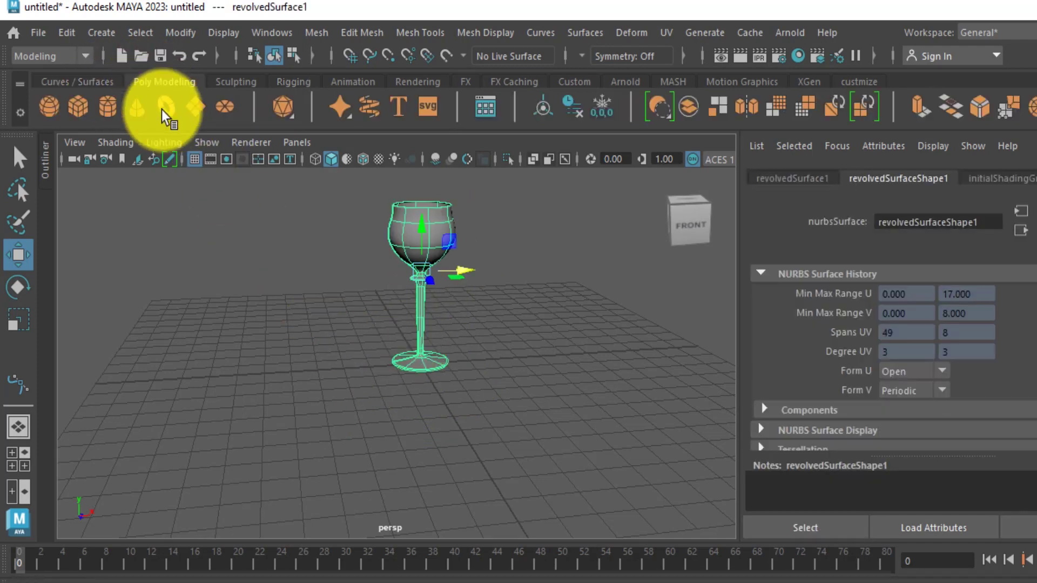
{"action": "left_click", "coordinate": [196, 108]}
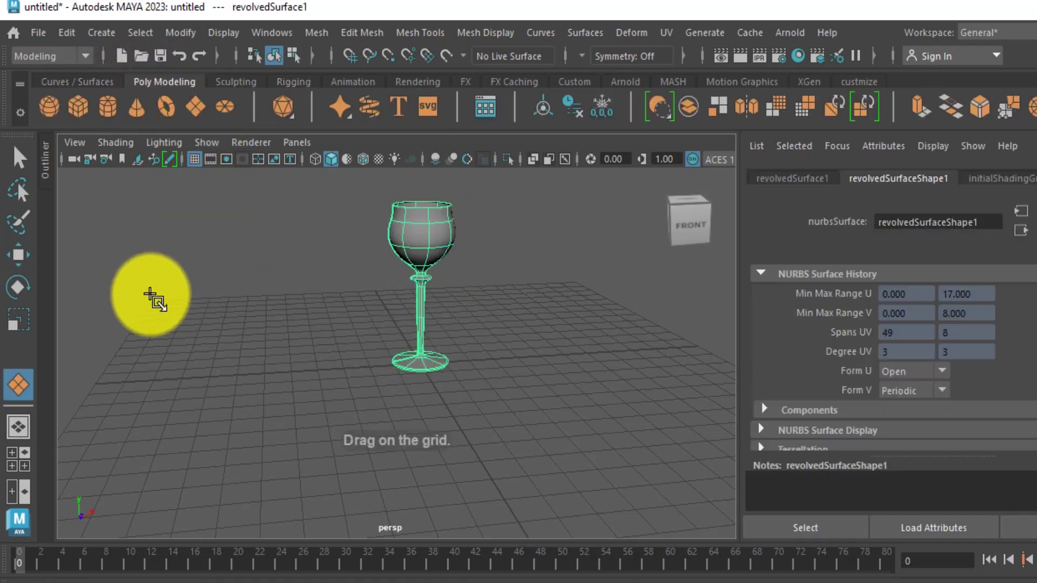
{"action": "left_click_drag", "start_coordinate": [154, 299], "coordinate": [702, 475]}
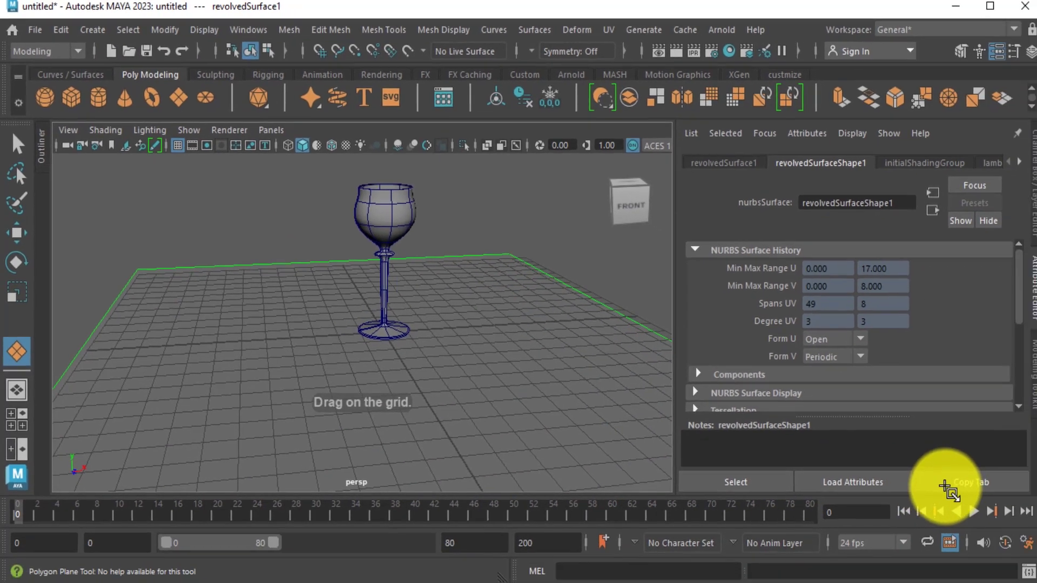
{"action": "left_click_drag", "start_coordinate": [948, 491], "coordinate": [560, 419]}
Scale and move pPlane1 so it sits beneath the wine glass.
{"action": "key", "text": "r"}
{"action": "mouse_move", "coordinate": [389, 342]}
{"action": "left_mouse_down"}
{"action": "mouse_move", "coordinate": [314, 331]}
{"action": "mouse_move", "coordinate": [431, 320]}
{"action": "left_mouse_up"}
{"action": "key", "text": "w"}
{"action": "mouse_move", "coordinate": [410, 359]}
{"action": "left_mouse_down"}
{"action": "mouse_move", "coordinate": [434, 318]}
{"action": "mouse_move", "coordinate": [422, 386]}
{"action": "left_mouse_up"}
{"action": "left_click", "coordinate": [432, 297]}
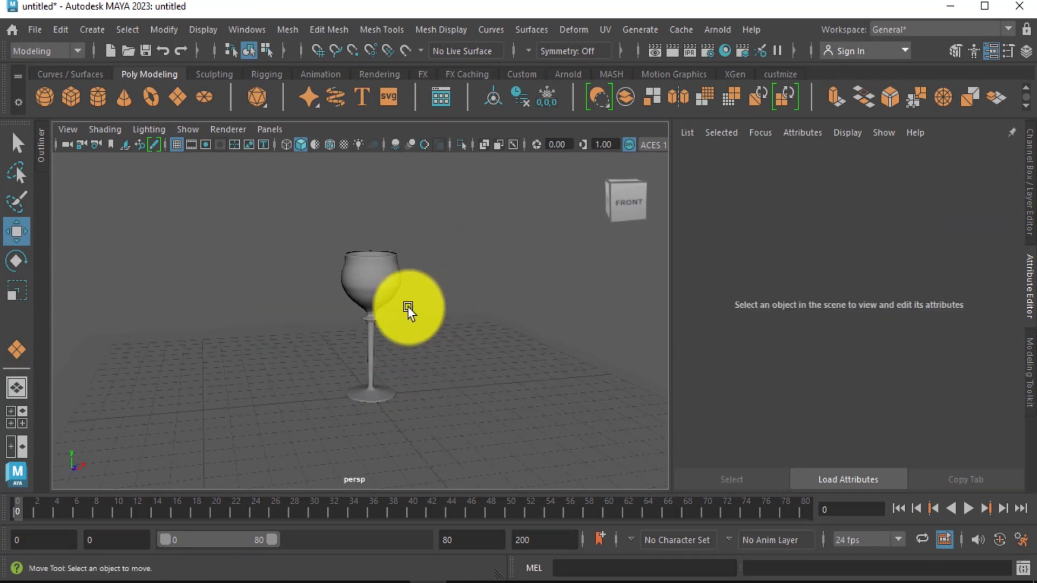
{"action": "left_click", "coordinate": [395, 344]}
{"action": "mouse_move", "coordinate": [400, 367]}
{"action": "left_mouse_down", "text": "alt"}
{"action": "mouse_move", "coordinate": [439, 404]}
{"action": "mouse_move", "coordinate": [410, 418]}
{"action": "mouse_move", "coordinate": [453, 414]}
{"action": "left_mouse_up", "text": "alt"}
{"action": "left_click", "coordinate": [426, 416]}
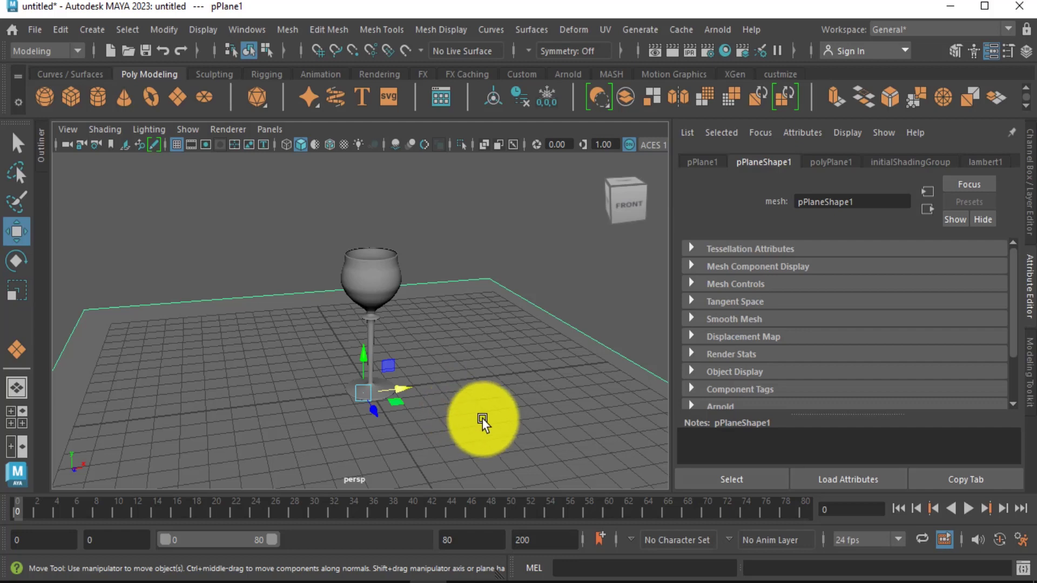
Assign the floor plane a new Lambert material with a File texture on its Color.
{"action": "right_click", "coordinate": [462, 422]}
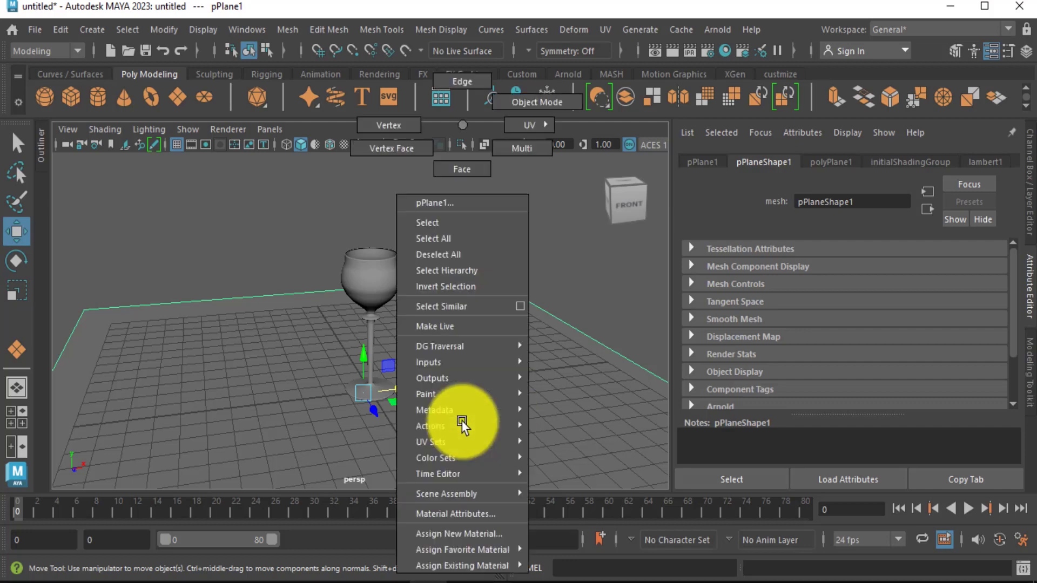
{"action": "left_click", "coordinate": [473, 534]}
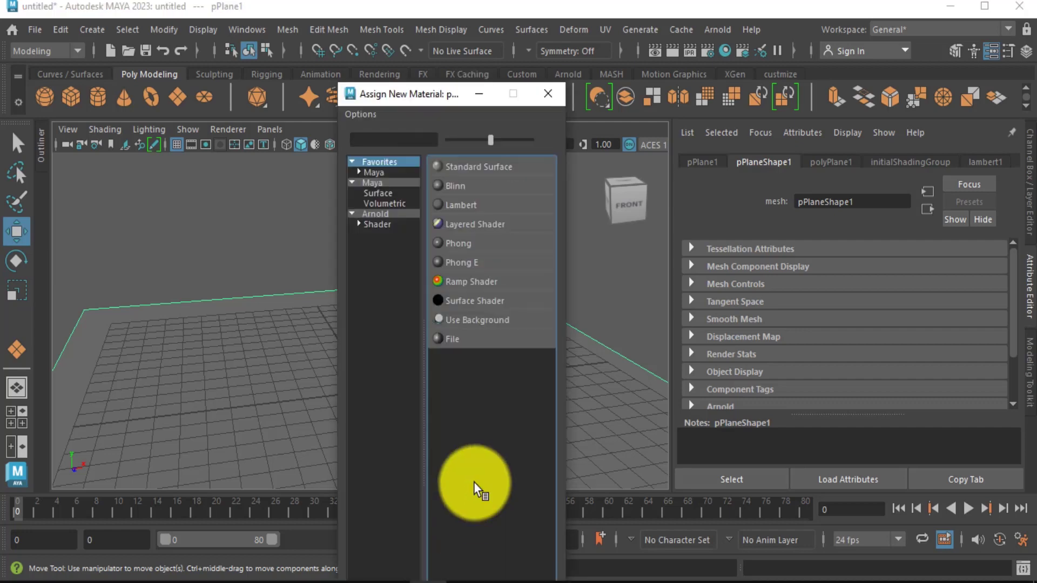
{"action": "left_click", "coordinate": [457, 205]}
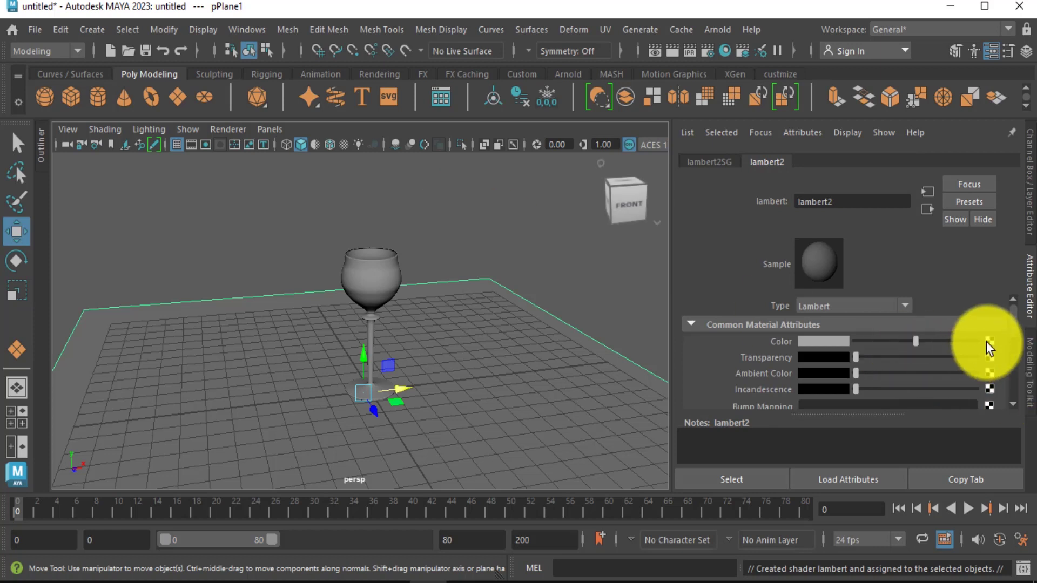
{"action": "left_click", "coordinate": [988, 341]}
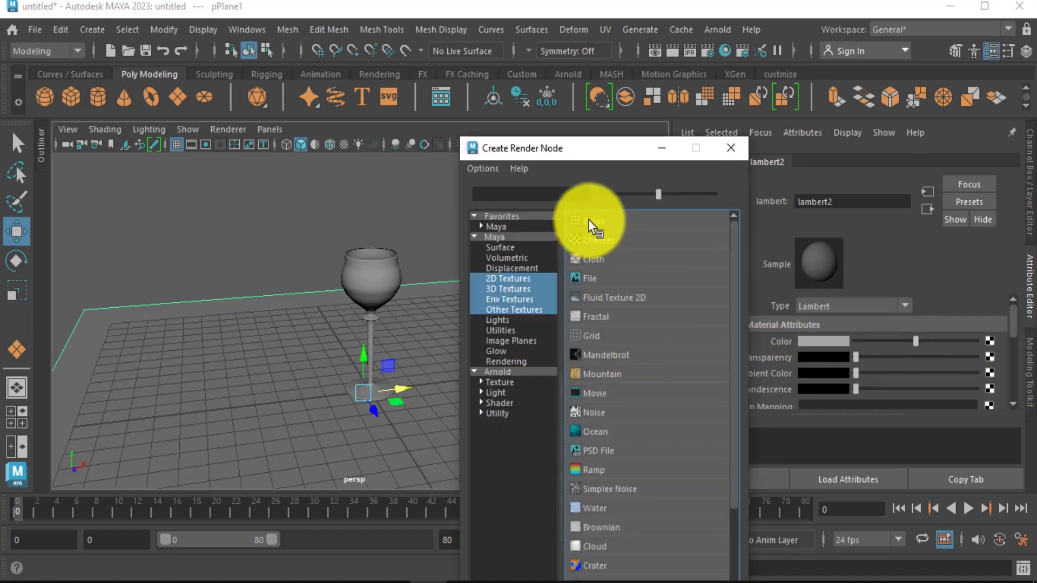
{"action": "left_click", "coordinate": [592, 278]}
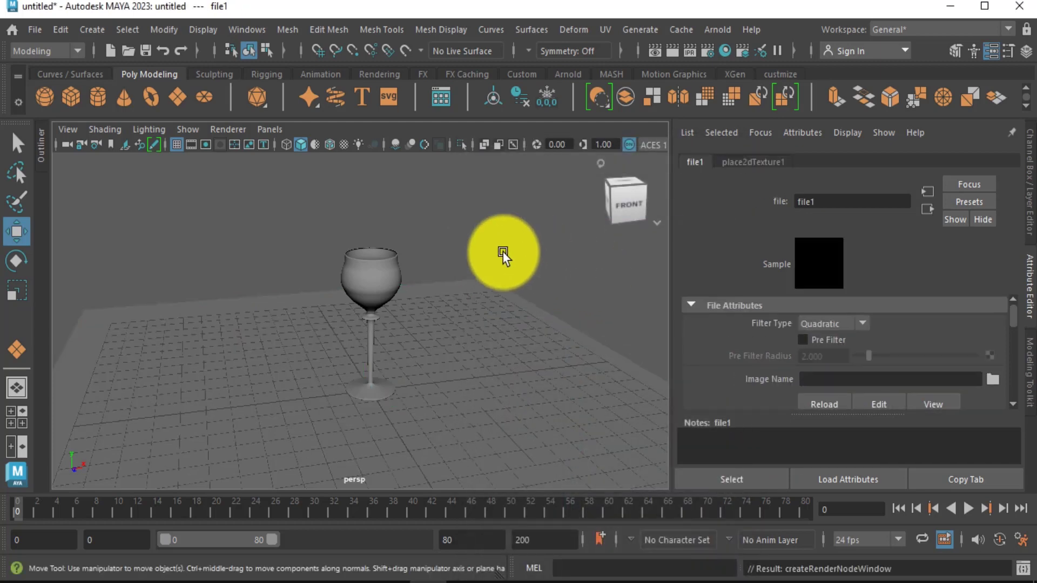
{"action": "left_click", "coordinate": [994, 379]}
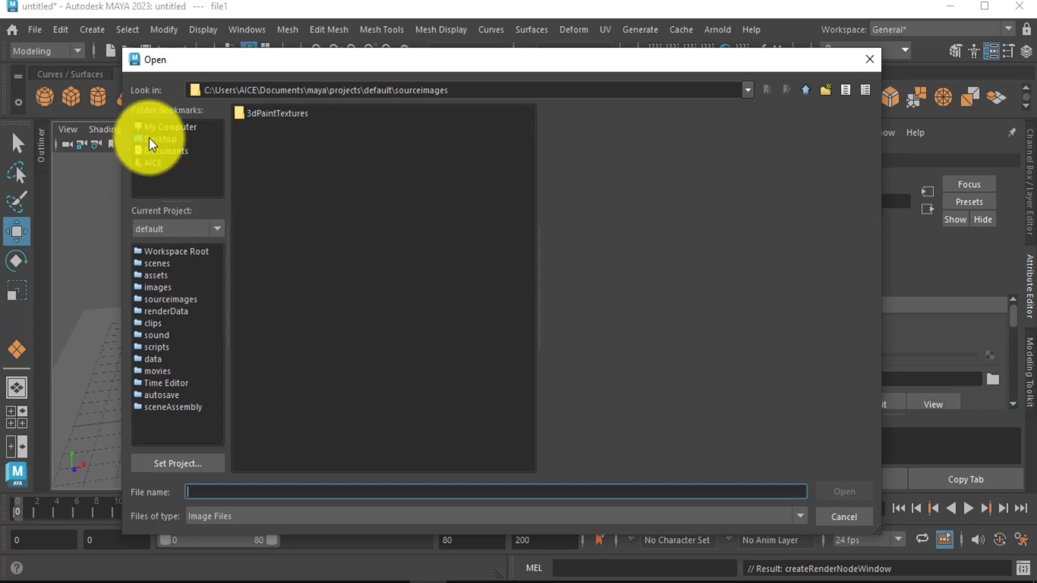
Browse to the maps\ProMaterials folder and load Concrete.Blocks.jpg as the file texture image.
{"action": "left_click", "coordinate": [160, 128]}
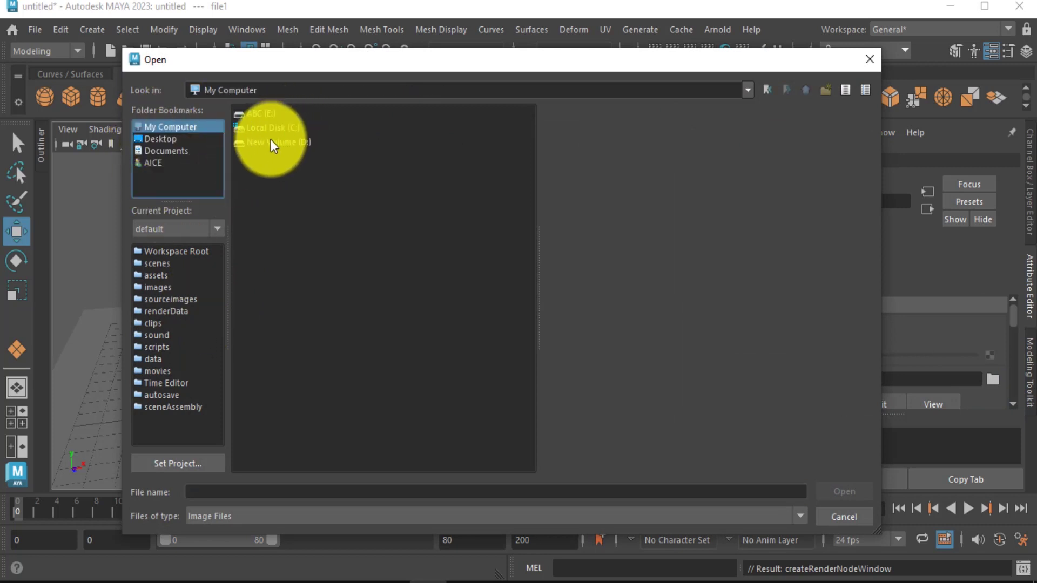
{"action": "double_click", "coordinate": [262, 129]}
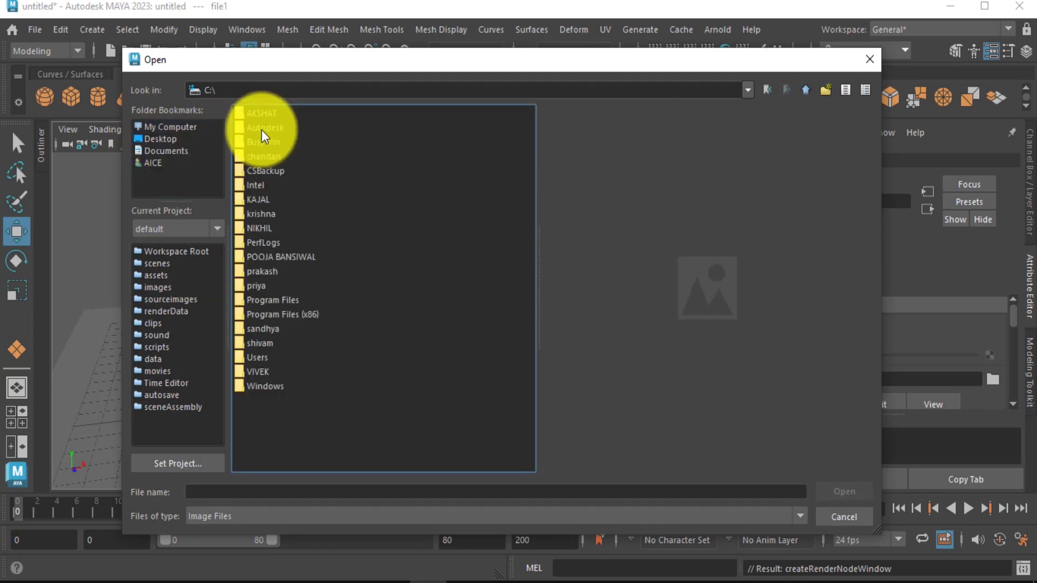
{"action": "left_click", "coordinate": [270, 200]}
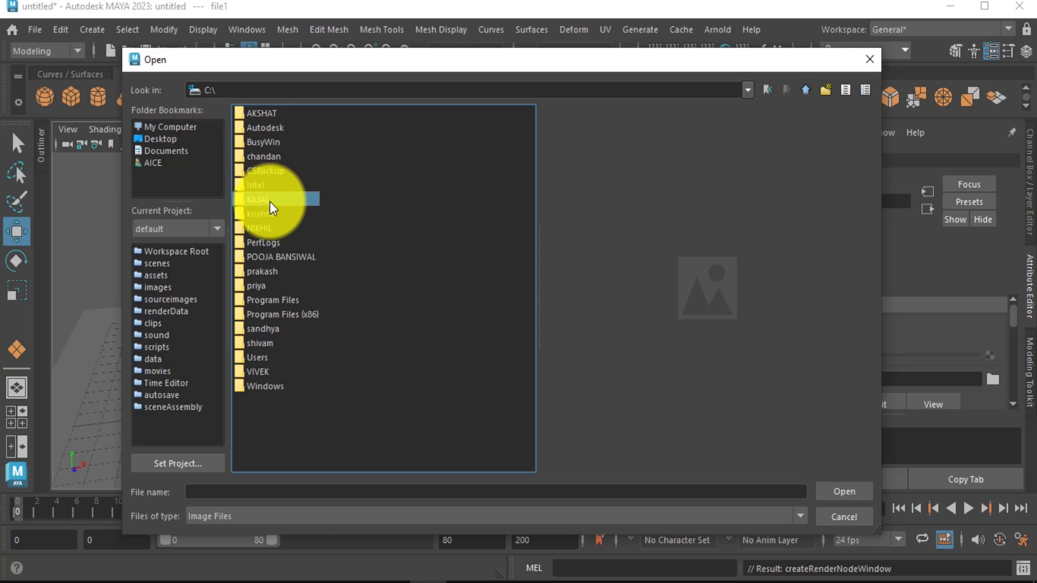
{"action": "double_click", "coordinate": [270, 201]}
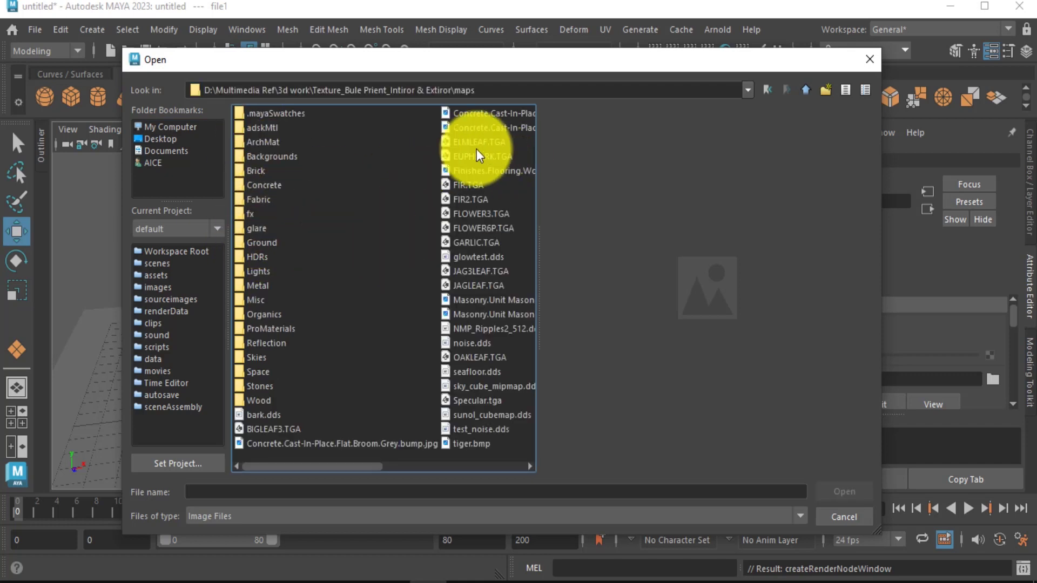
{"action": "left_click", "coordinate": [261, 416]}
{"action": "key", "text": "Down"}
{"action": "key", "text": "Down"}
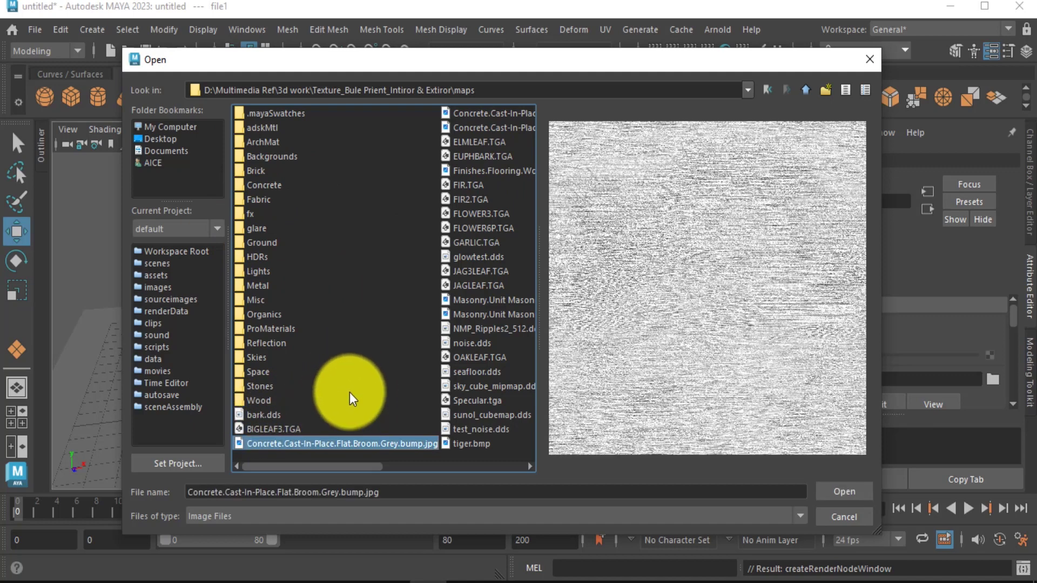
{"action": "key", "text": "Down"}
{"action": "key", "text": "Down"}
{"action": "key", "text": "Down"}
{"action": "key", "text": "Down"}
{"action": "key", "text": "Down"}
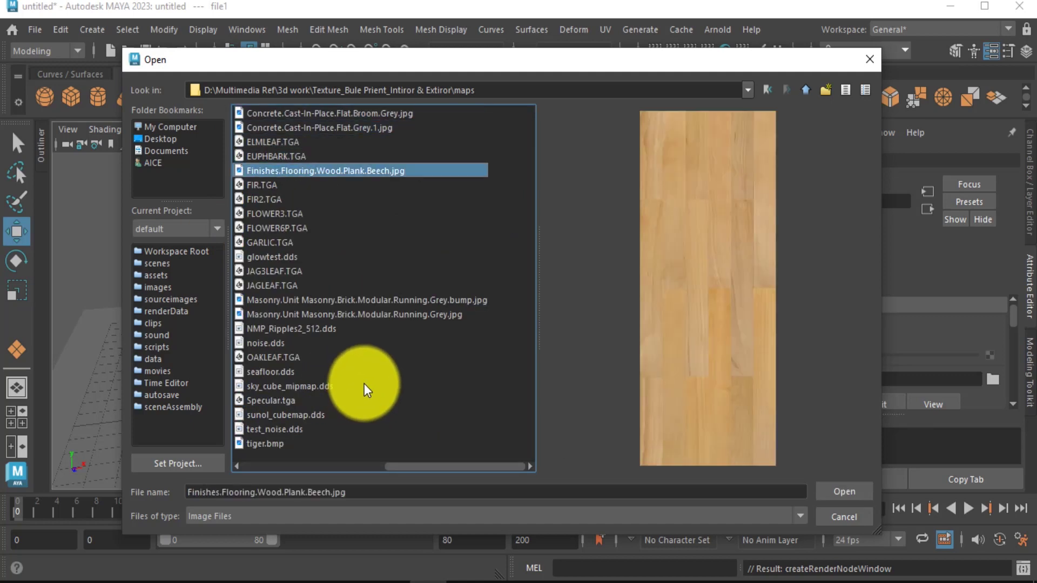
{"action": "key", "text": "Down"}
{"action": "key", "text": "Down"}
{"action": "key", "text": "Down"}
{"action": "key", "text": "Down"}
{"action": "key", "text": "Down"}
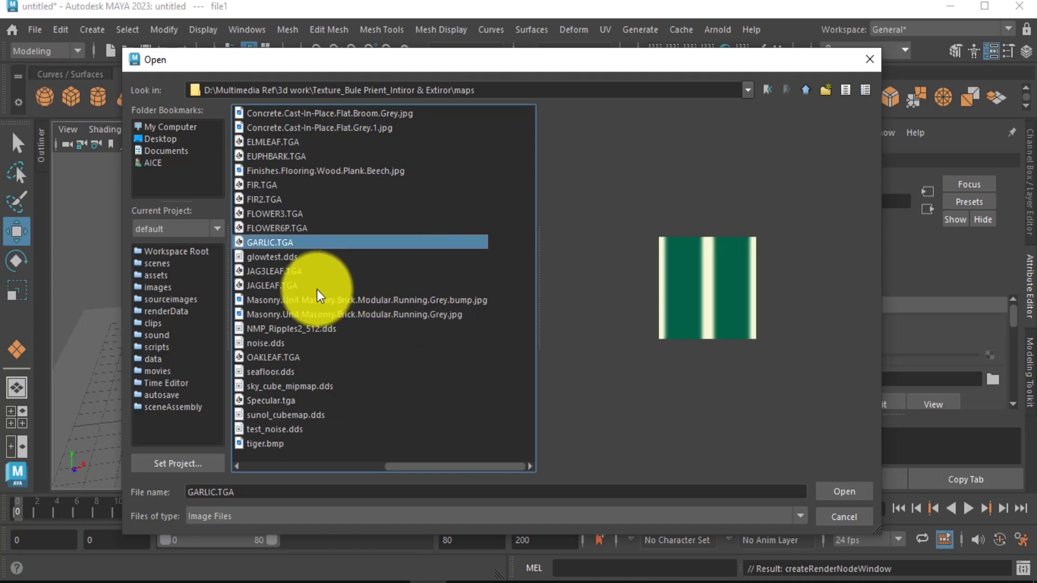
{"action": "key", "text": "Down"}
{"action": "key", "text": "Down"}
{"action": "left_click", "coordinate": [280, 302]}
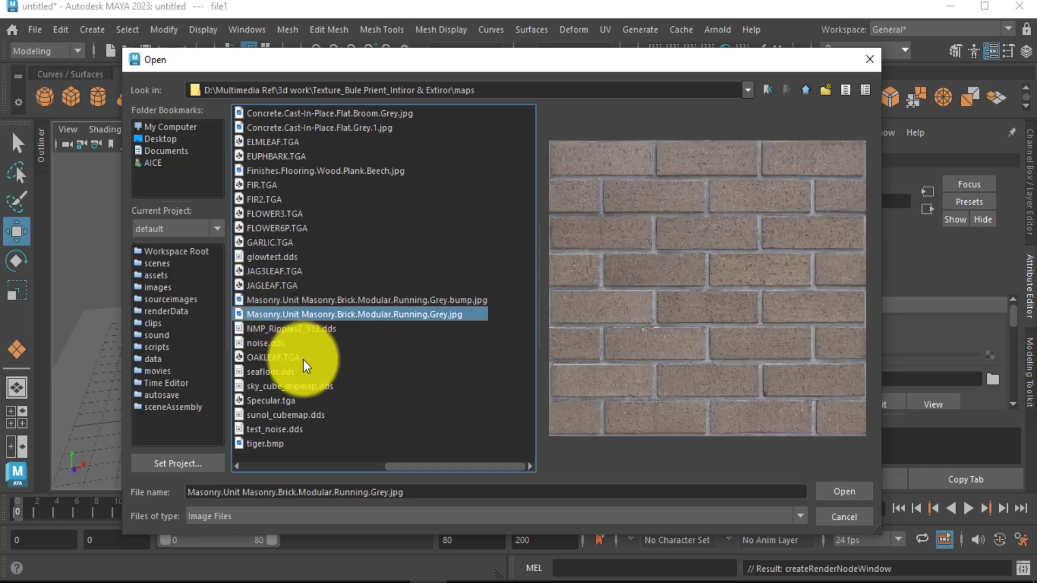
{"action": "scroll", "coordinate": [303, 361], "scroll_direction": "up", "scroll_amount": 2}
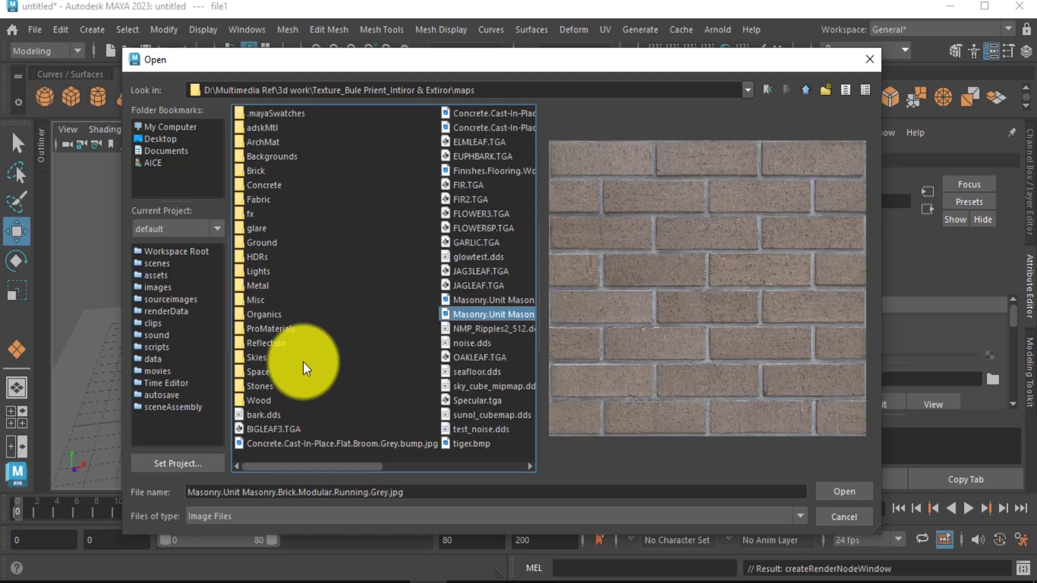
{"action": "double_click", "coordinate": [272, 330]}
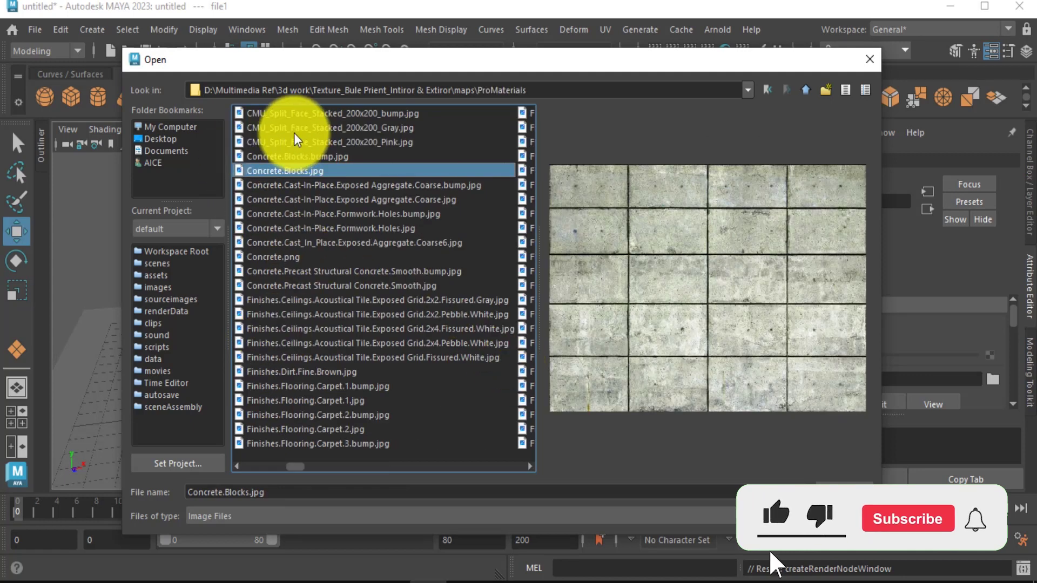
{"action": "double_click", "coordinate": [284, 171]}
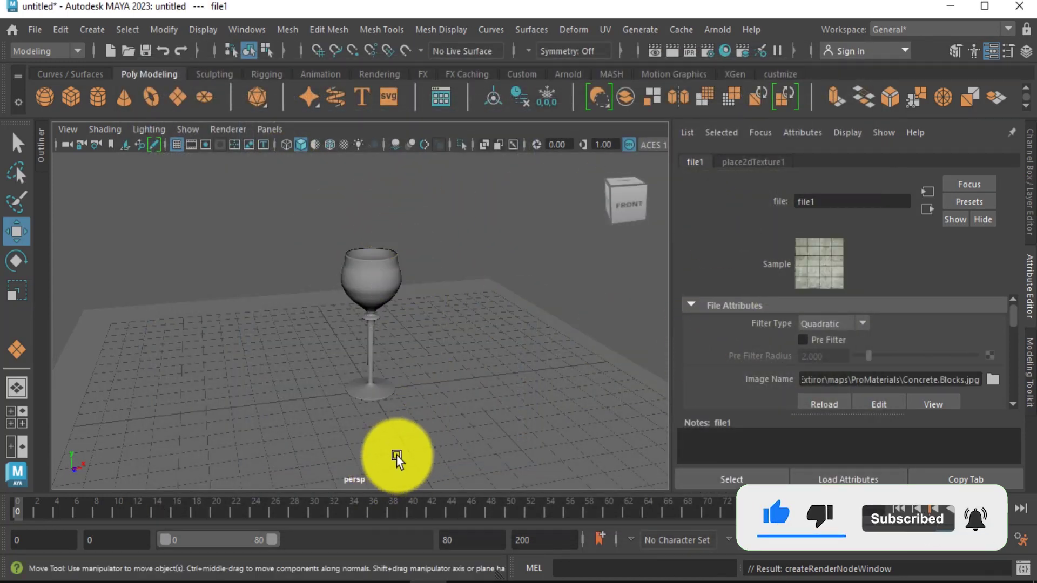
Turn on textured shading and show place2dTexture1's placement attributes.
{"action": "key", "text": "6"}
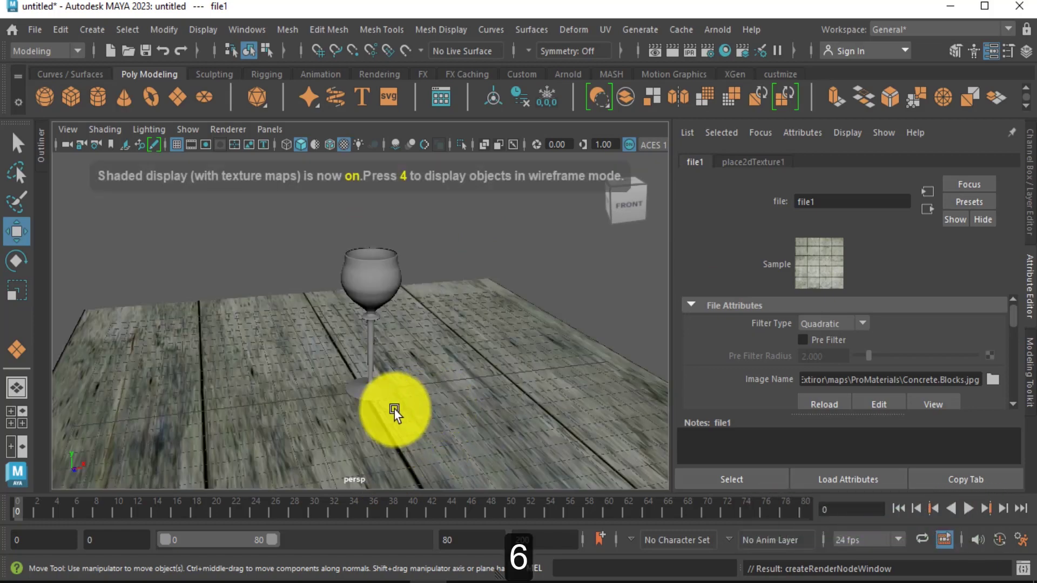
{"action": "mouse_move", "coordinate": [394, 410]}
{"action": "left_mouse_down", "text": "alt"}
{"action": "mouse_move", "coordinate": [453, 432]}
{"action": "mouse_move", "coordinate": [404, 415]}
{"action": "left_mouse_up", "text": "alt"}
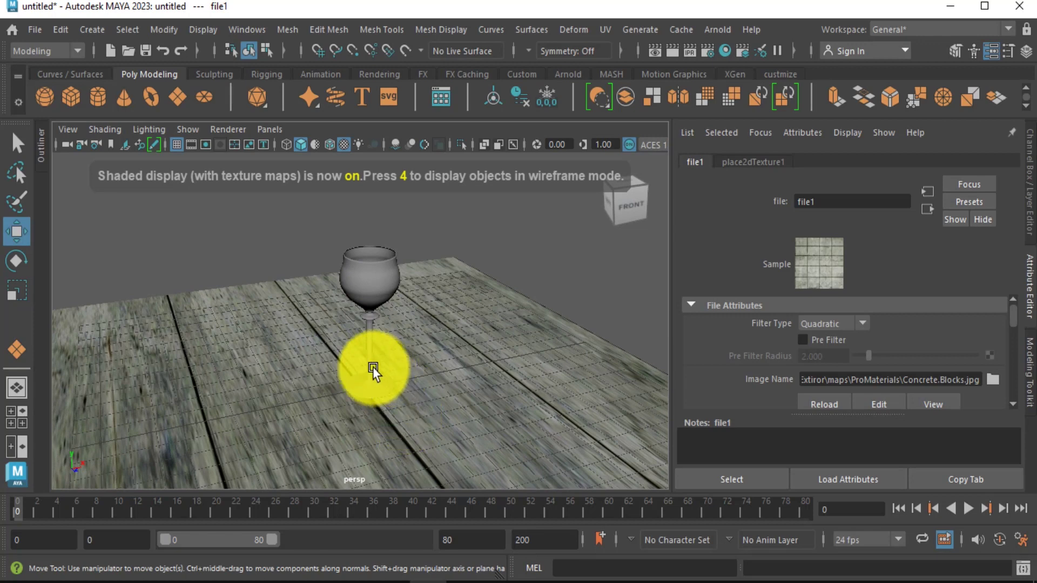
{"action": "left_click_drag", "start_coordinate": [387, 363], "coordinate": [386, 364], "text": "alt"}
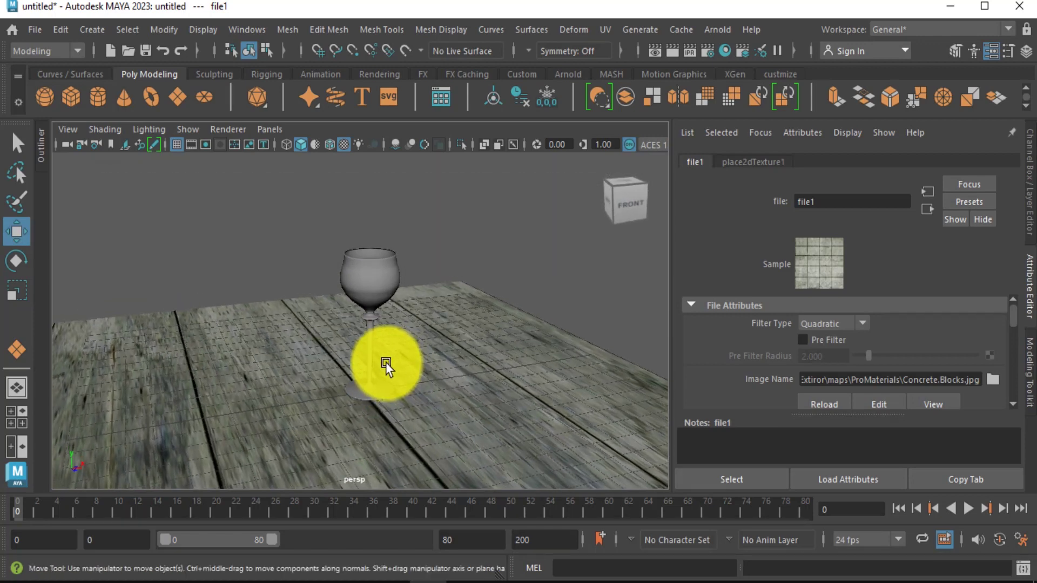
{"action": "left_click", "coordinate": [738, 166]}
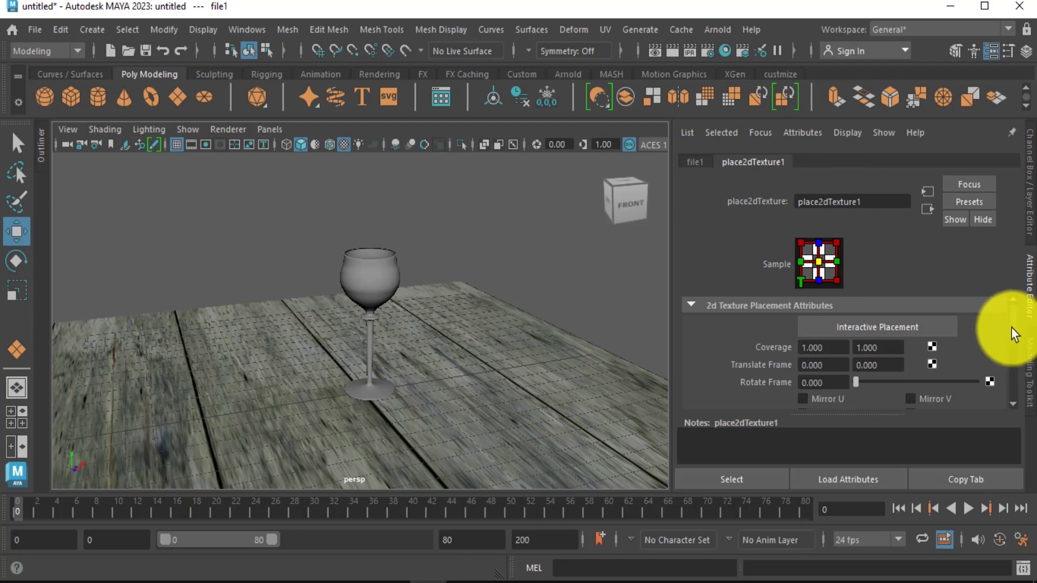
Set the concrete texture's Repeat UV to 8 by 8.
{"action": "left_click_drag", "start_coordinate": [1010, 327], "coordinate": [1016, 358]}
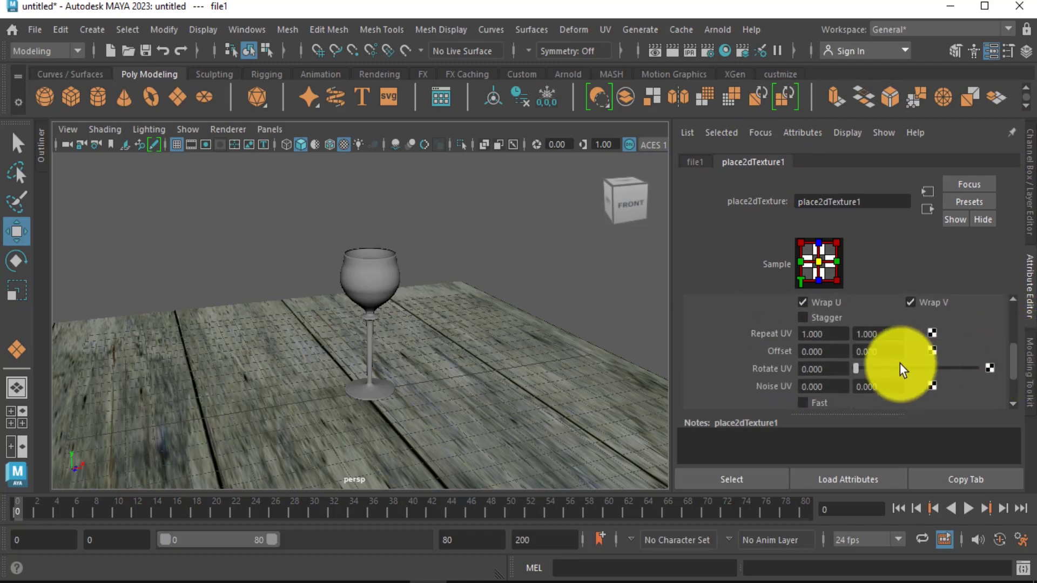
{"action": "left_click", "coordinate": [819, 334]}
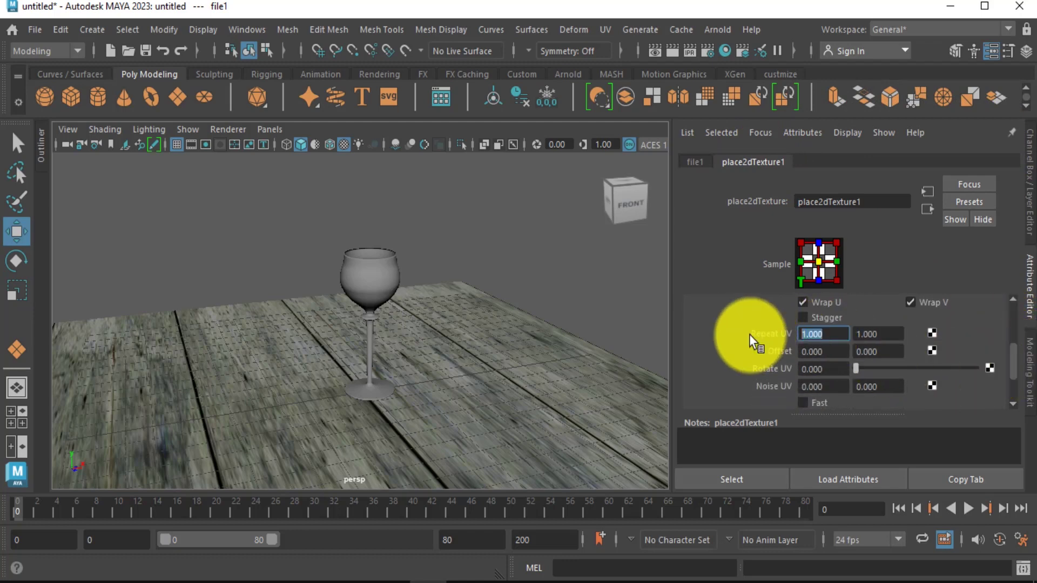
{"action": "type", "text": "8"}
{"action": "key", "text": "Tab"}
{"action": "type", "text": "8"}
{"action": "key", "text": "Return"}
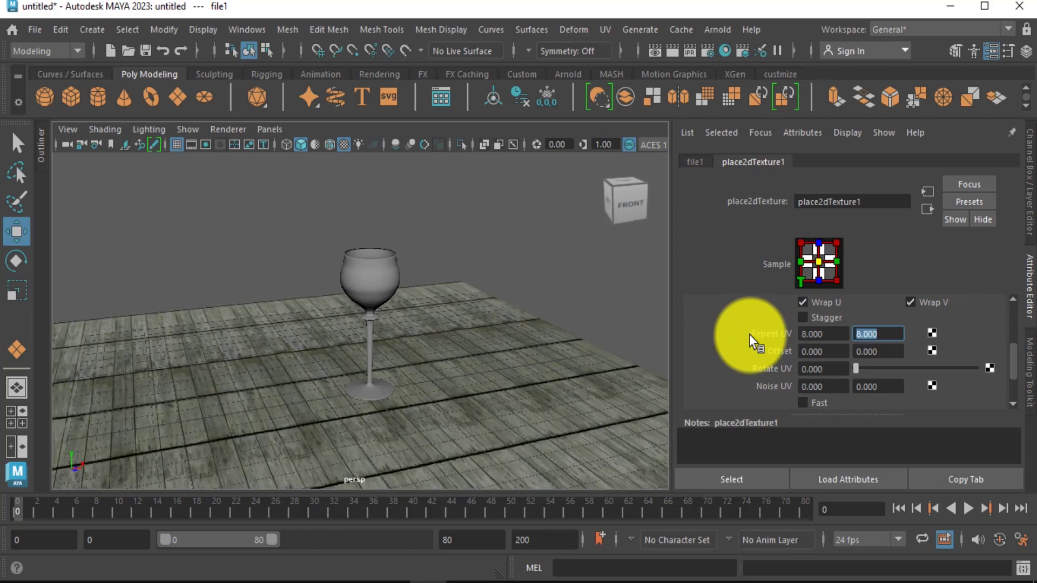
{"action": "mouse_move", "coordinate": [361, 373]}
{"action": "left_mouse_down", "text": "alt"}
{"action": "mouse_move", "coordinate": [366, 423]}
{"action": "mouse_move", "coordinate": [357, 429]}
{"action": "mouse_move", "coordinate": [333, 407]}
{"action": "left_mouse_up", "text": "alt"}
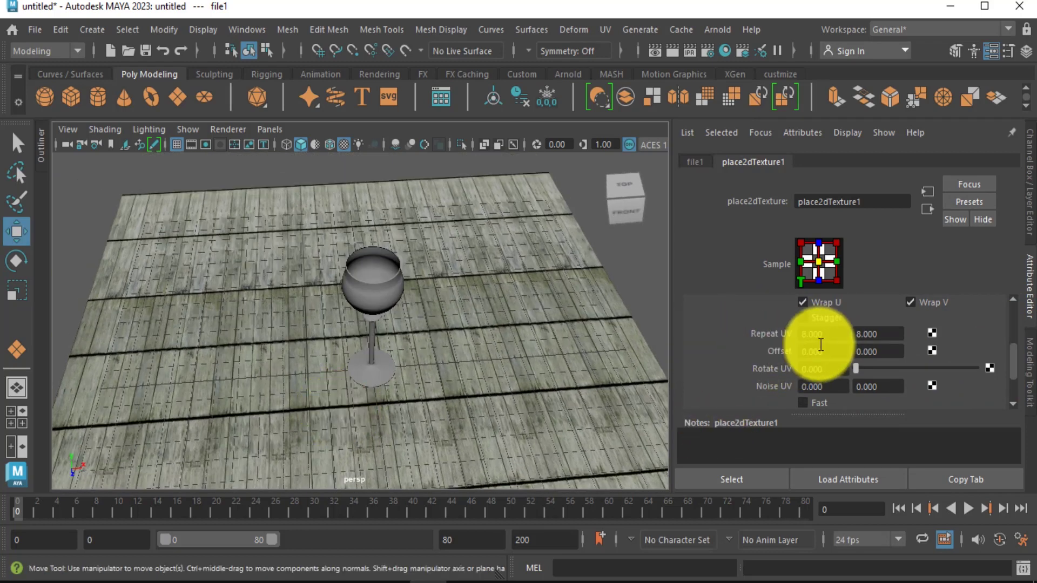
Lower the horizontal repeat to 2, then right-click the wine glass for Assign New Material.
{"action": "left_click_drag", "start_coordinate": [826, 334], "coordinate": [772, 335]}
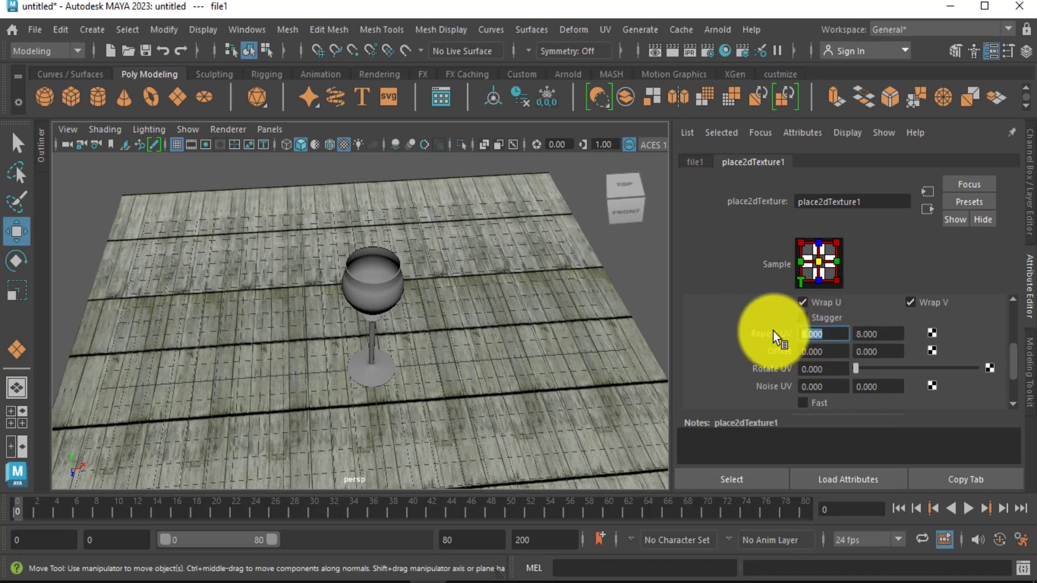
{"action": "type", "text": "15"}
{"action": "key", "text": "Return"}
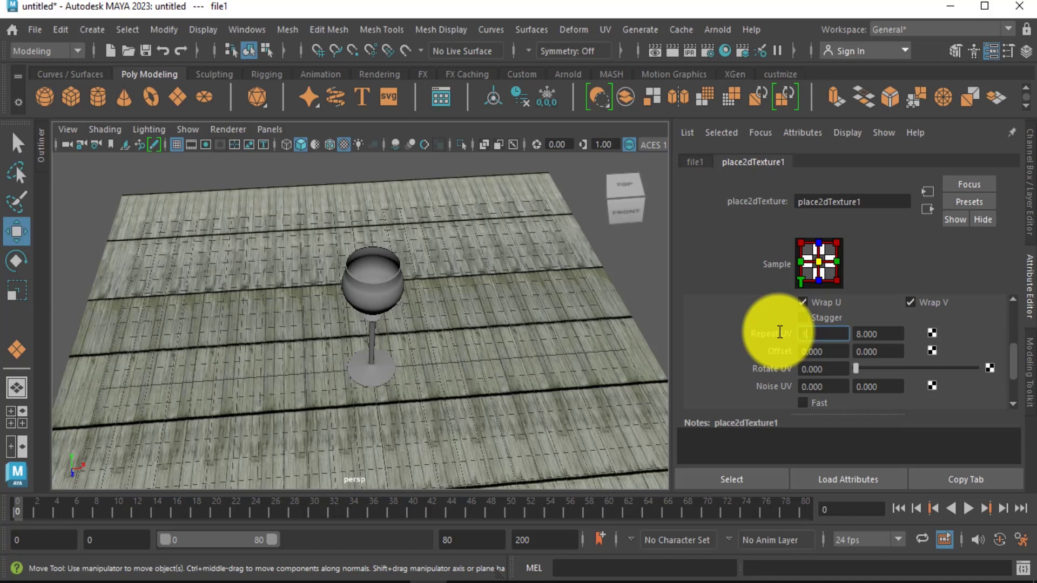
{"action": "key", "text": "Return"}
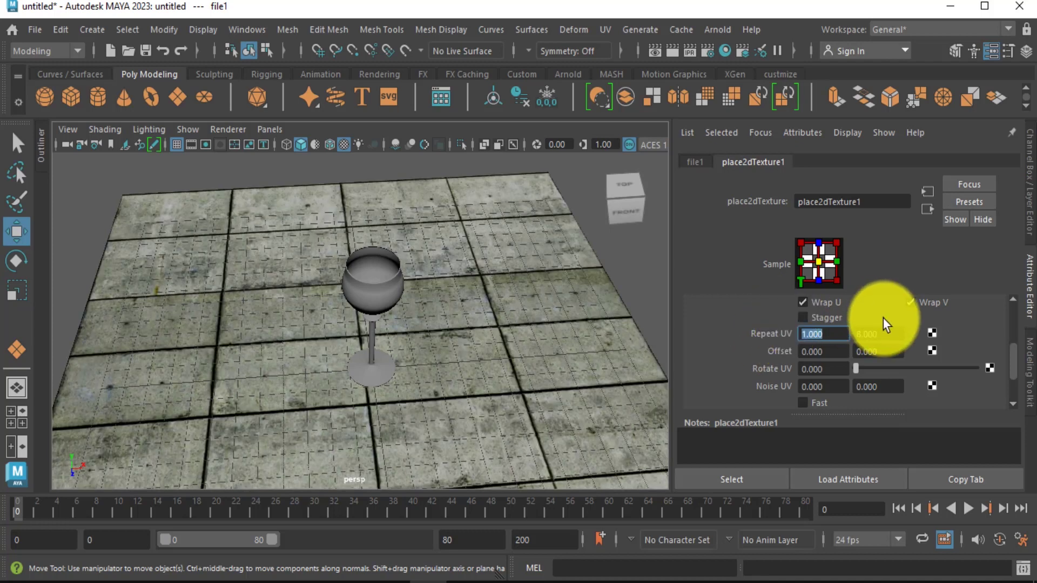
{"action": "type", "text": "2"}
{"action": "key", "text": "Return"}
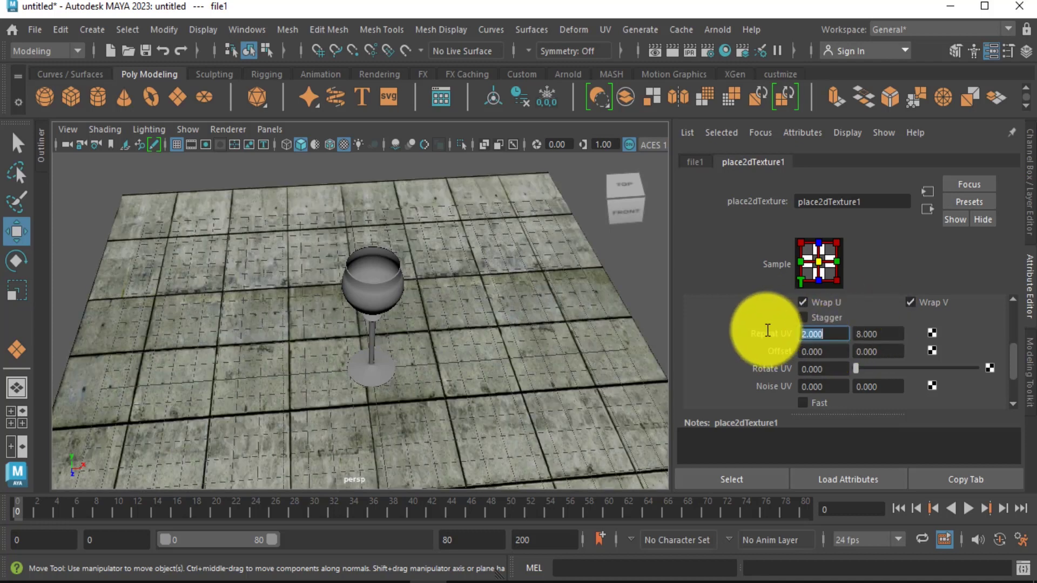
{"action": "mouse_move", "coordinate": [462, 342]}
{"action": "left_mouse_down", "text": "alt"}
{"action": "mouse_move", "coordinate": [475, 304]}
{"action": "mouse_move", "coordinate": [430, 303]}
{"action": "mouse_move", "coordinate": [439, 308]}
{"action": "mouse_move", "coordinate": [448, 303]}
{"action": "mouse_move", "coordinate": [439, 292]}
{"action": "mouse_move", "coordinate": [446, 299]}
{"action": "mouse_move", "coordinate": [389, 270]}
{"action": "mouse_move", "coordinate": [428, 308]}
{"action": "mouse_move", "coordinate": [391, 278]}
{"action": "left_mouse_up", "text": "alt"}
{"action": "left_click", "coordinate": [381, 273]}
{"action": "right_click_drag", "start_coordinate": [390, 271], "coordinate": [407, 536]}
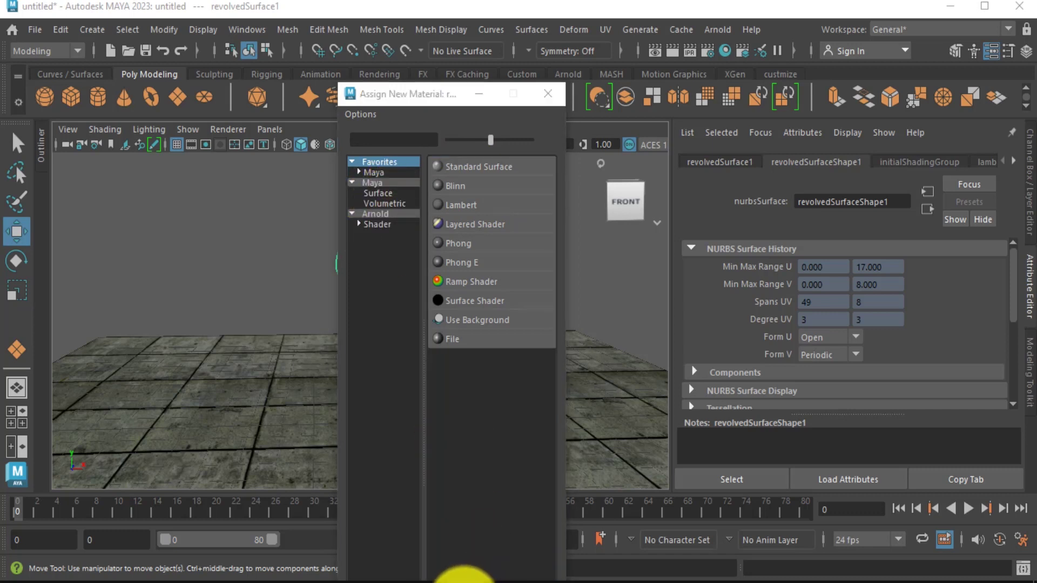
Assign an aiStandardSurface from the Arnold category to the wine glass.
{"action": "left_click", "coordinate": [371, 214]}
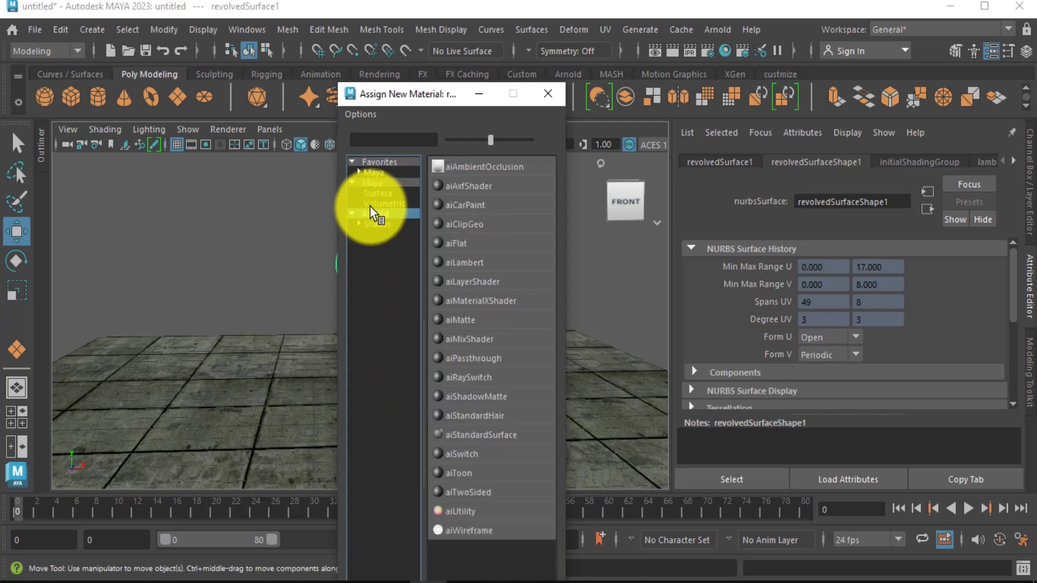
{"action": "left_click", "coordinate": [375, 184]}
{"action": "left_click", "coordinate": [373, 214]}
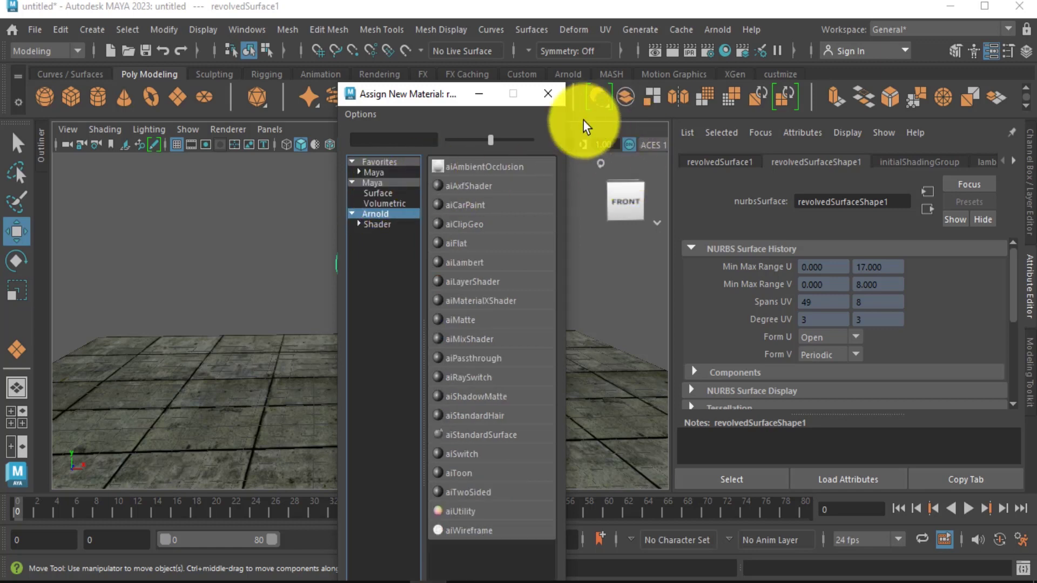
{"action": "left_click", "coordinate": [469, 435]}
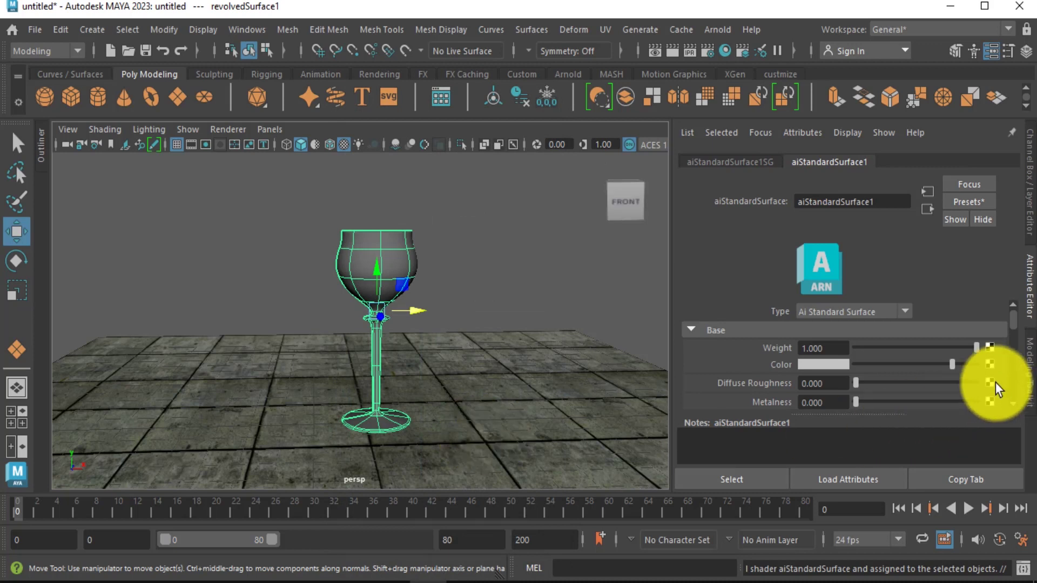
Replace aiStandardSurface1's settings with the Glass preset, making the goblet transparent.
{"action": "left_click", "coordinate": [970, 204]}
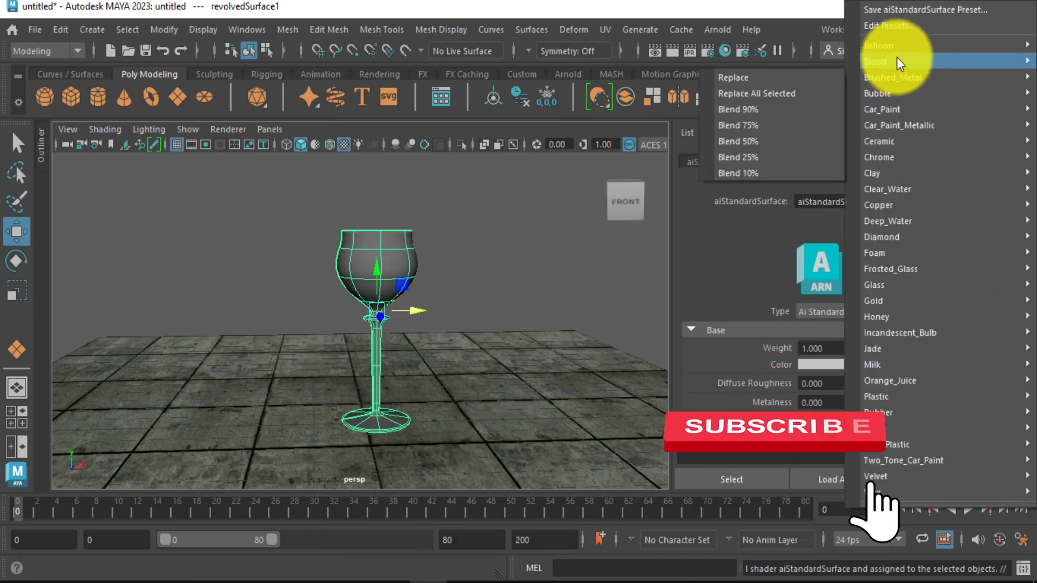
{"action": "mouse_move", "coordinate": [882, 284]}
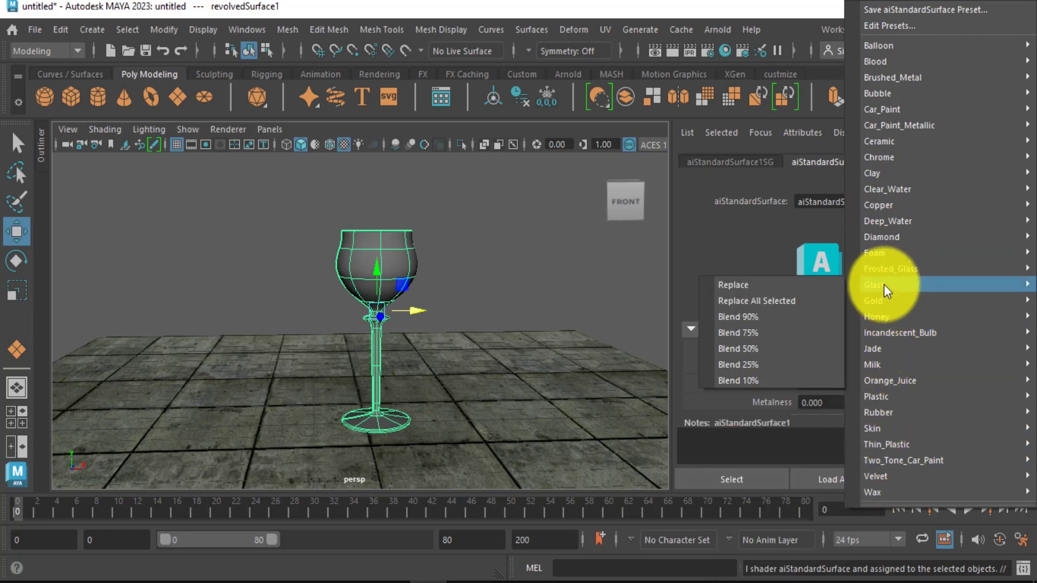
{"action": "left_click", "coordinate": [743, 295]}
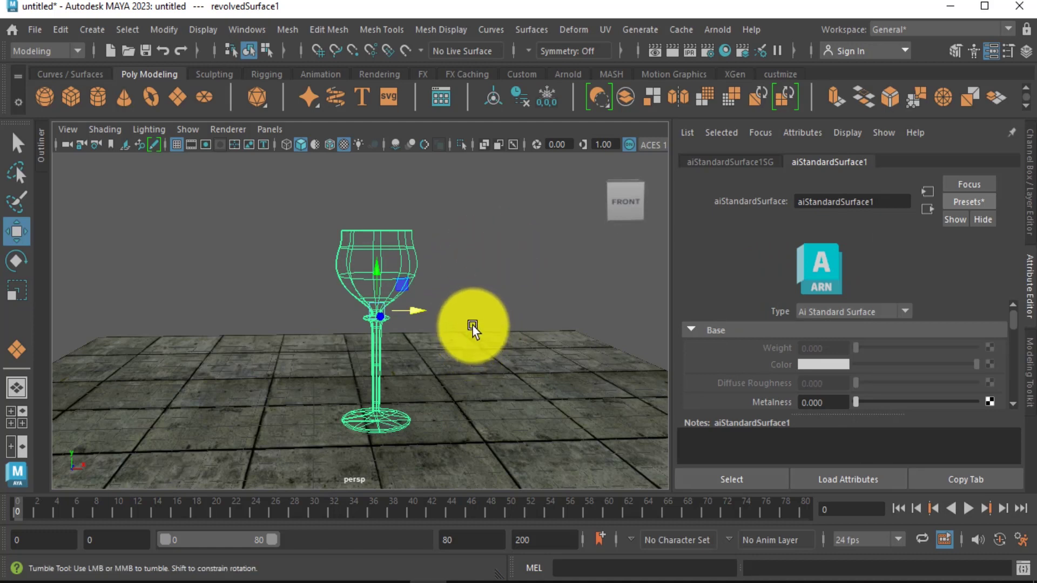
{"action": "left_click_drag", "start_coordinate": [472, 324], "coordinate": [467, 329], "text": "alt"}
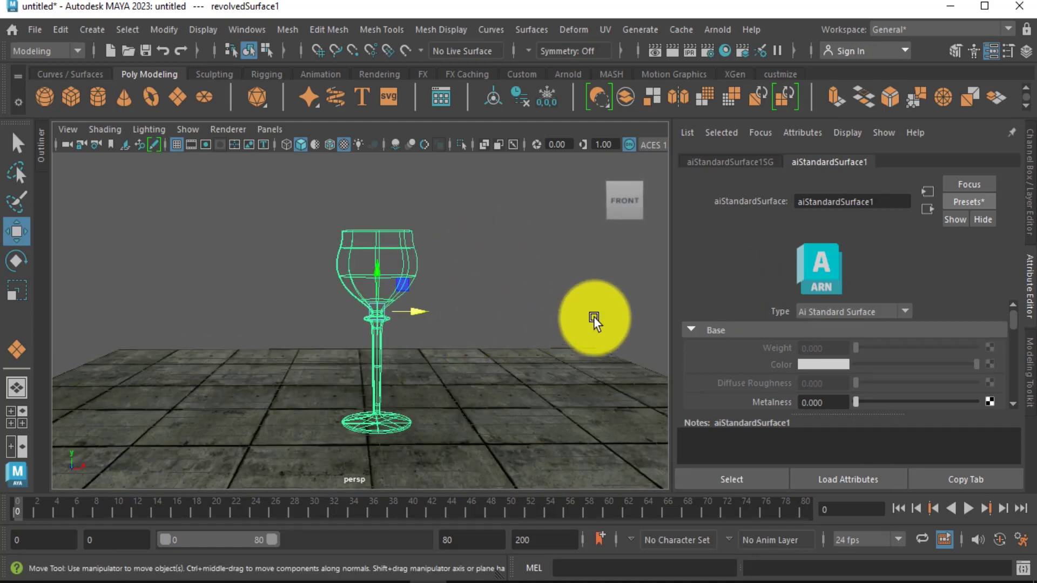
Create aiSkyDomeLight1 from Arnold > Lights > Skydome Light.
{"action": "left_click", "coordinate": [718, 30]}
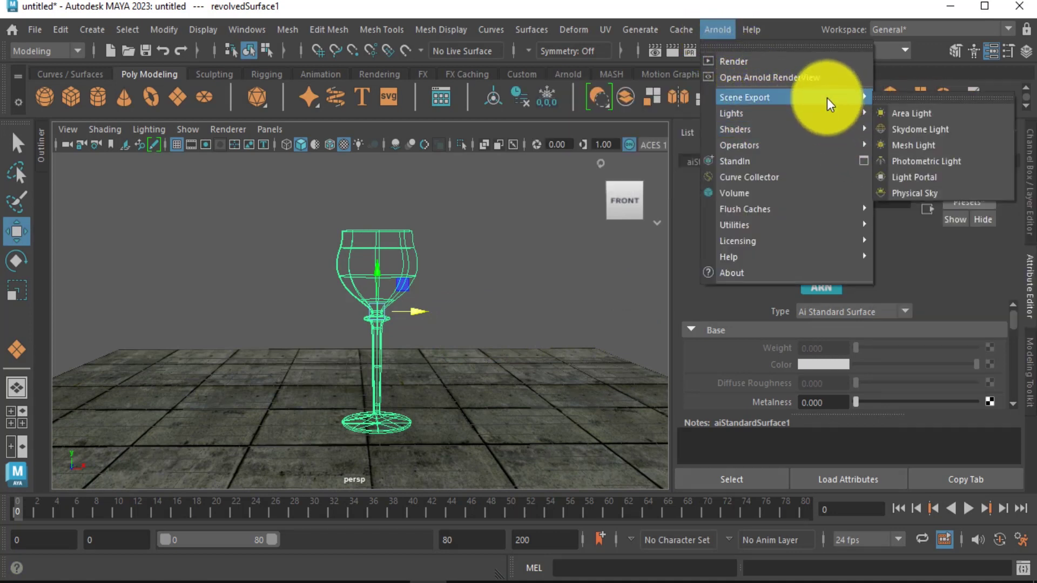
{"action": "mouse_move", "coordinate": [731, 113]}
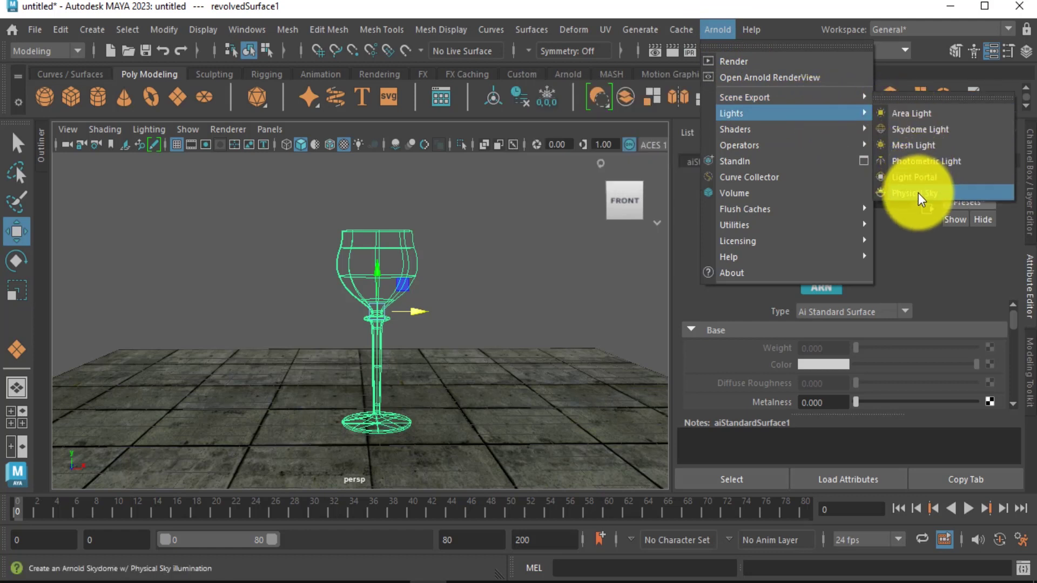
{"action": "left_click", "coordinate": [912, 130]}
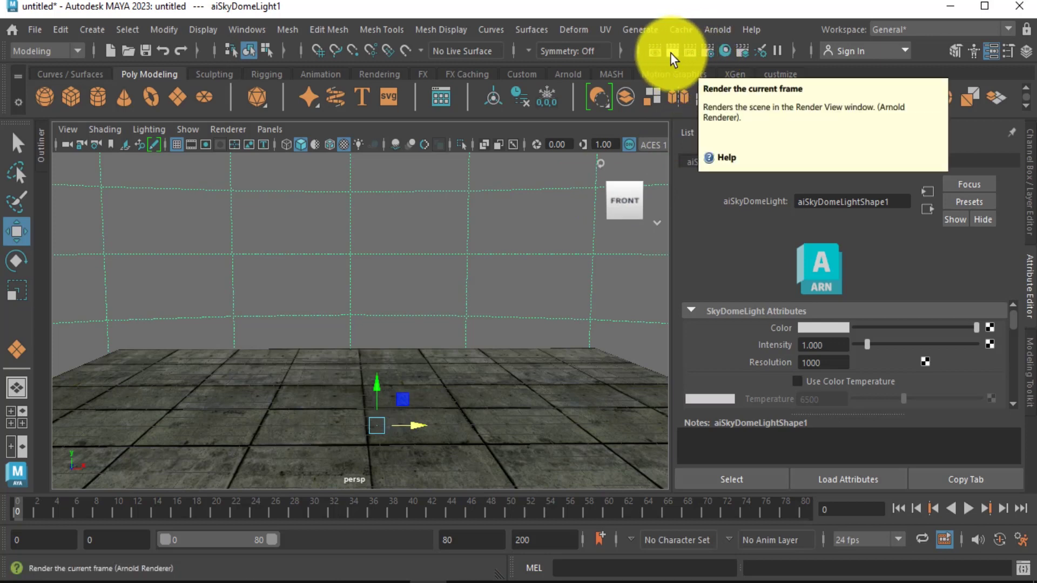
Run a test render of the frame, then add an Arnold Physical Sky light to the scene.
{"action": "left_click", "coordinate": [673, 53]}
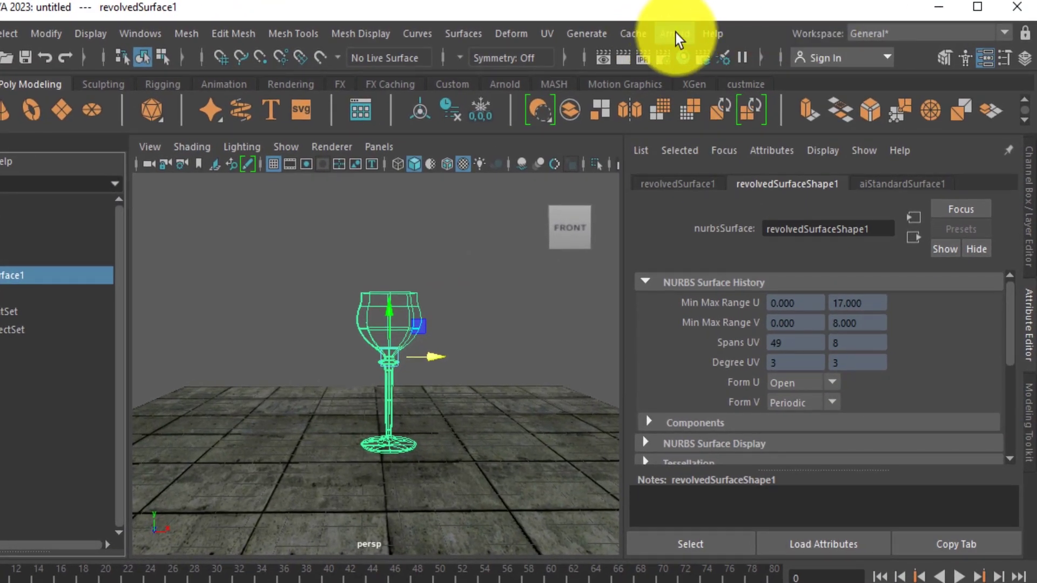
{"action": "left_click", "coordinate": [676, 33]}
{"action": "mouse_move", "coordinate": [689, 128]}
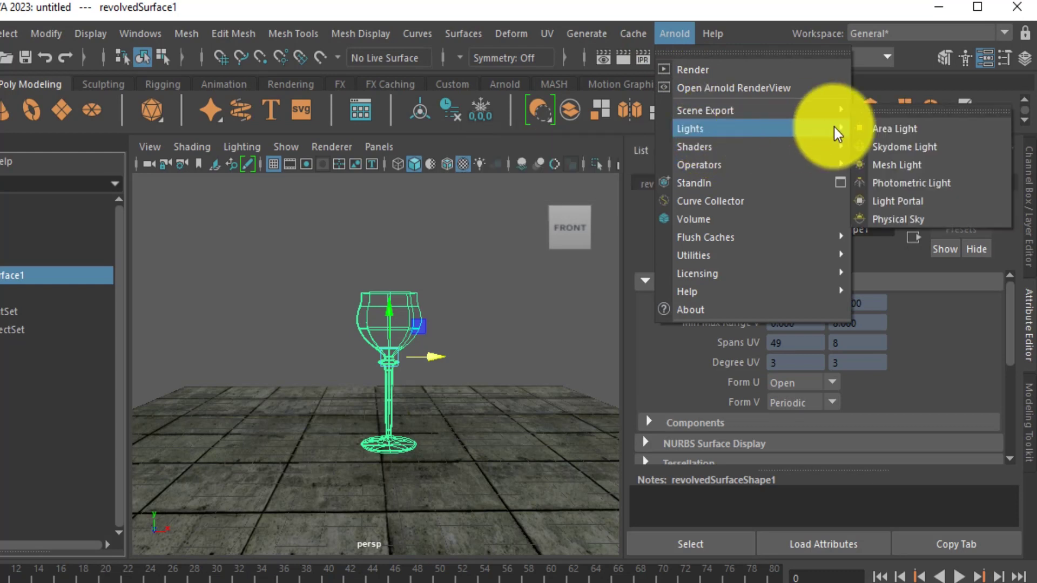
{"action": "left_click", "coordinate": [908, 219]}
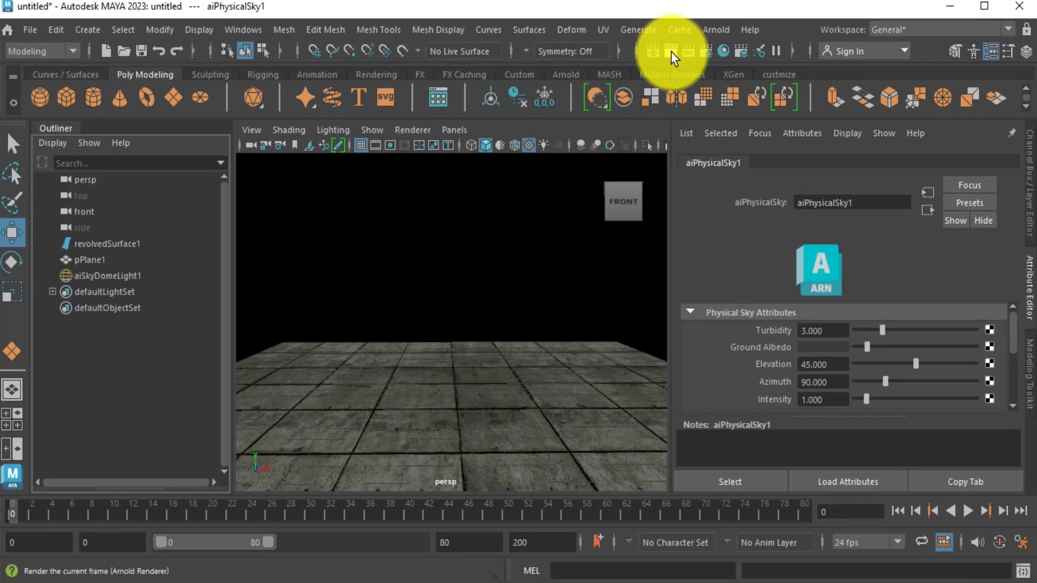
Re-render the current frame with the physical sky lighting in Render View.
{"action": "left_click", "coordinate": [603, 58]}
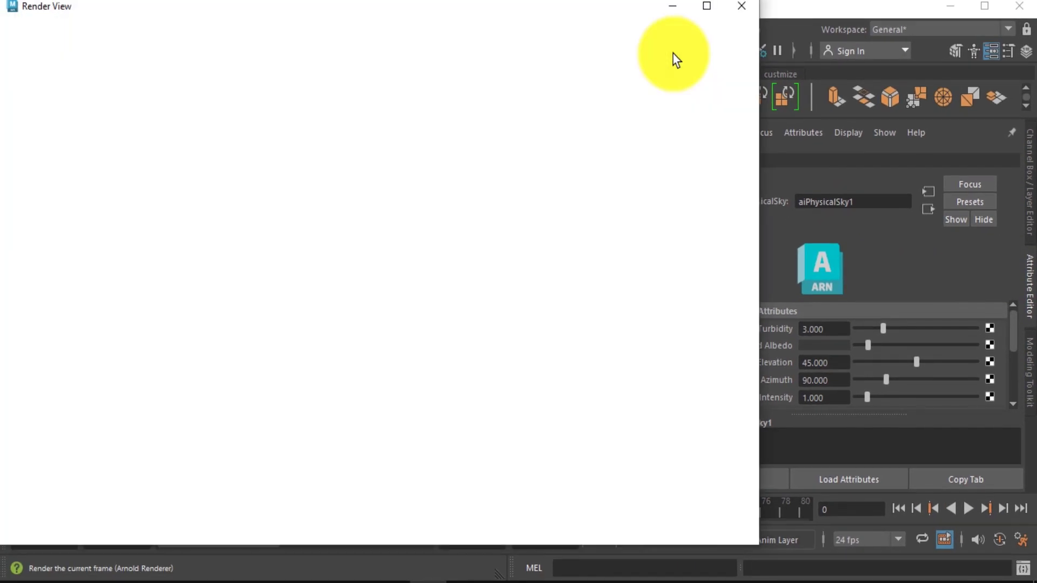